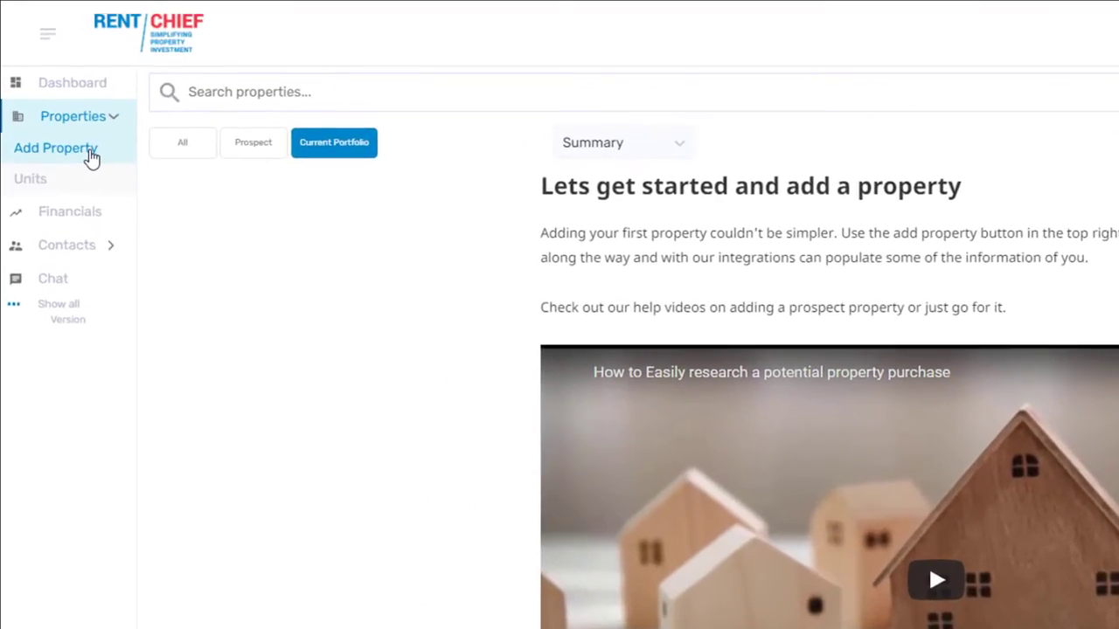
{"action": "left_click", "coordinate": [74, 130]}
{"action": "left_click", "coordinate": [215, 77]}
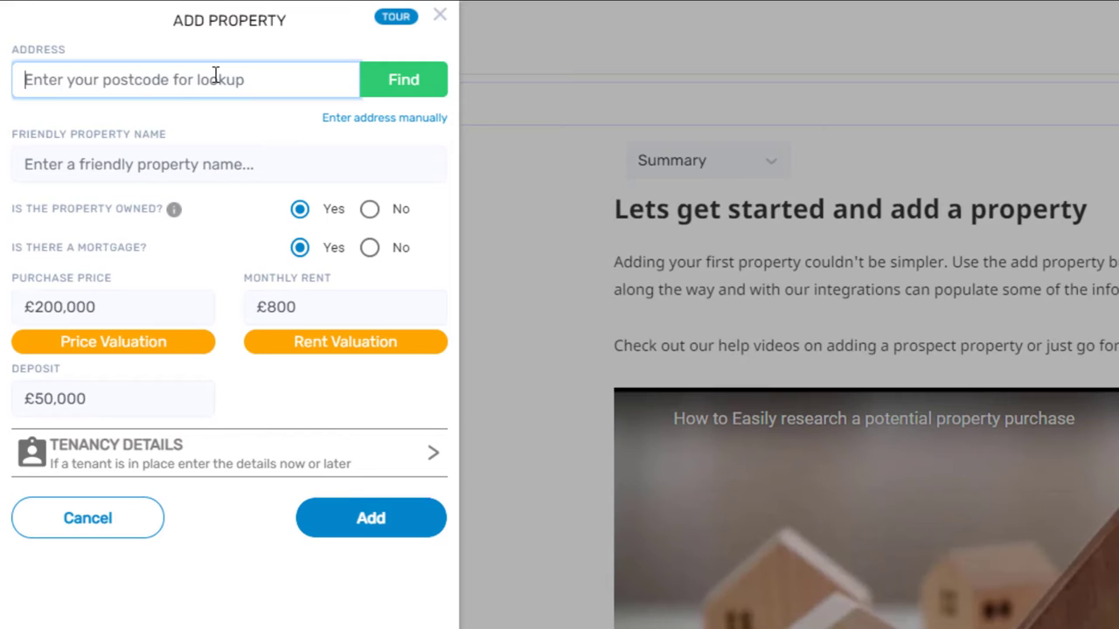
{"action": "type", "text": "B68 8AD"}
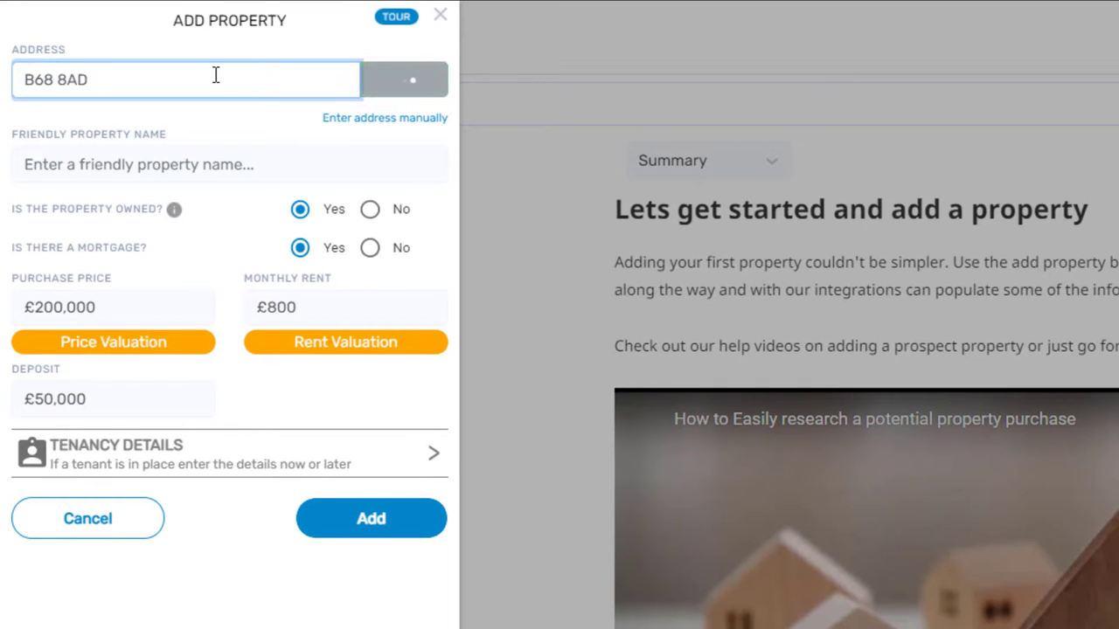
{"action": "left_click", "coordinate": [140, 190]}
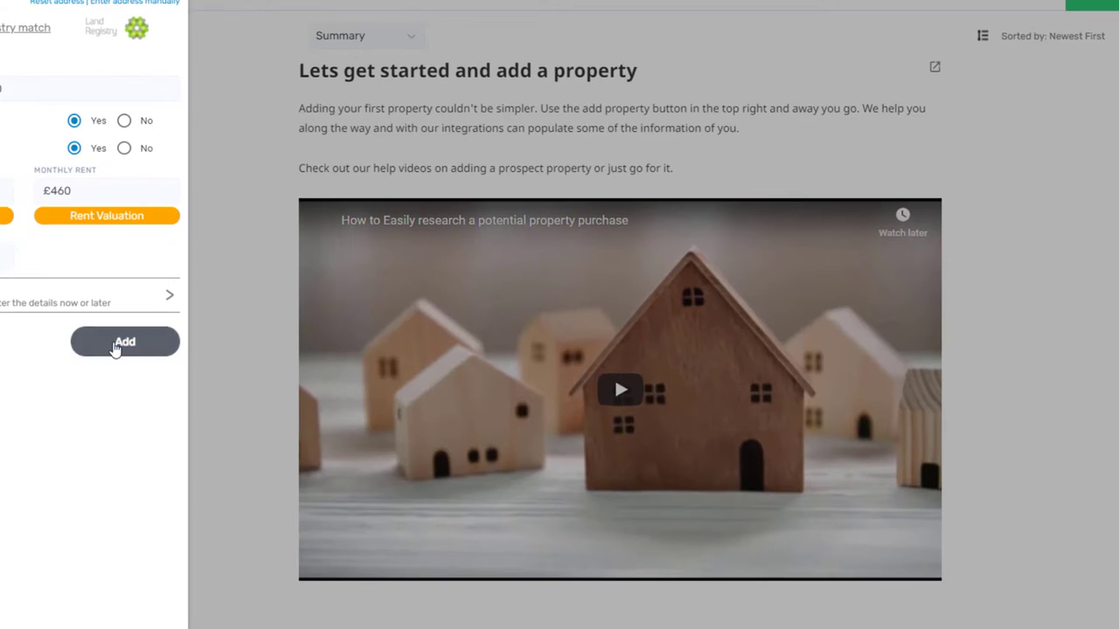
{"action": "left_click", "coordinate": [370, 589]}
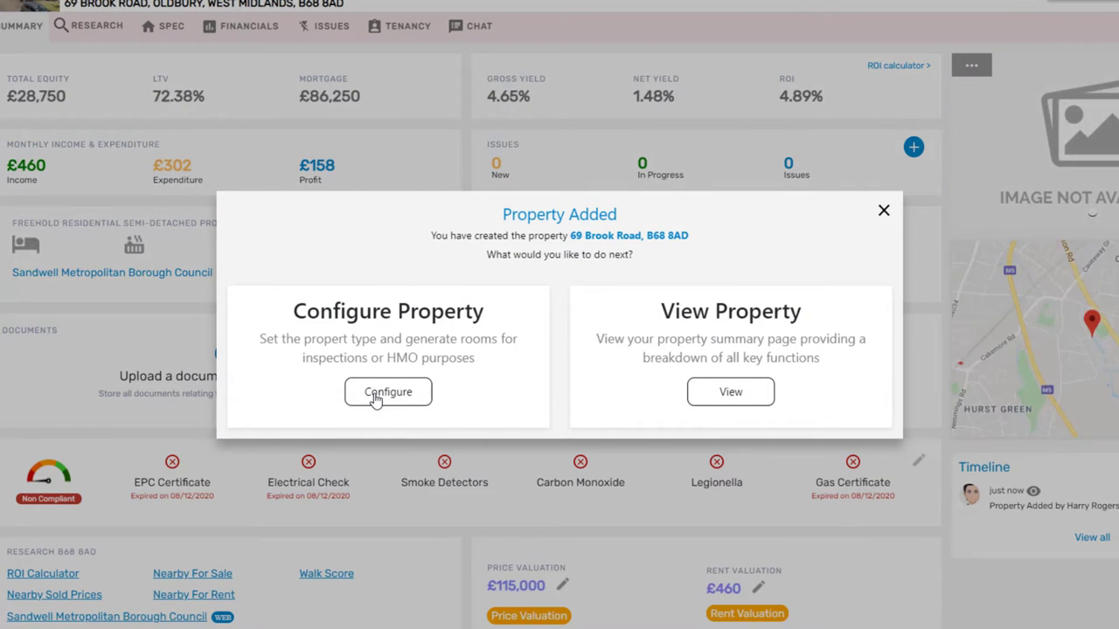
- Configure the property as a Residential semi-detached house with 3 rentable bedrooms and create its units
{"action": "left_click", "coordinate": [374, 398]}
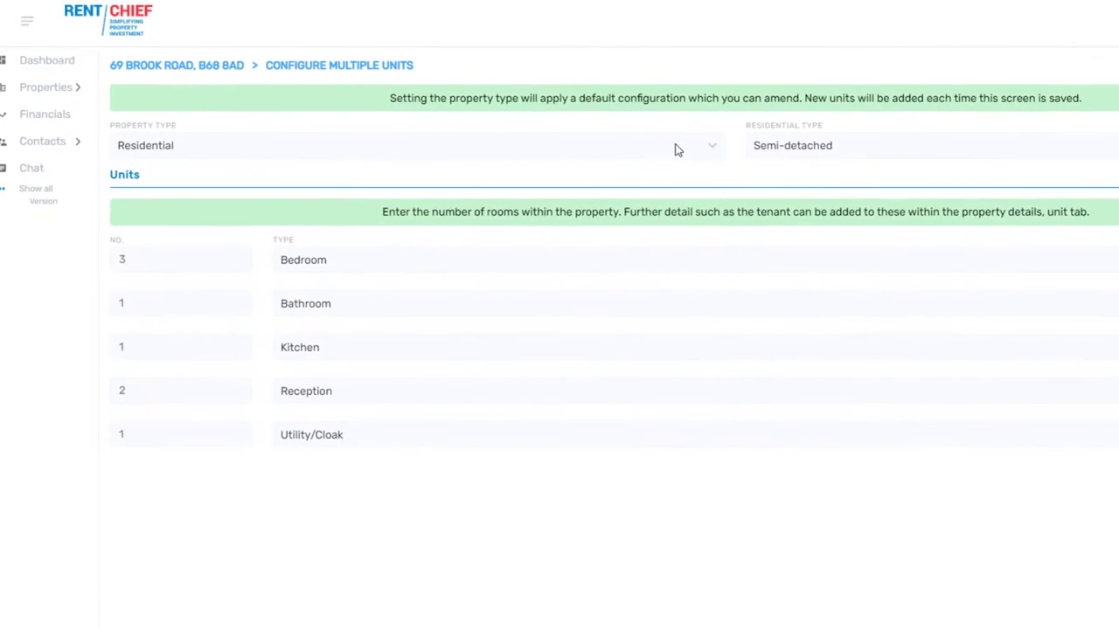
{"action": "left_click", "coordinate": [543, 79]}
{"action": "left_click", "coordinate": [676, 238]}
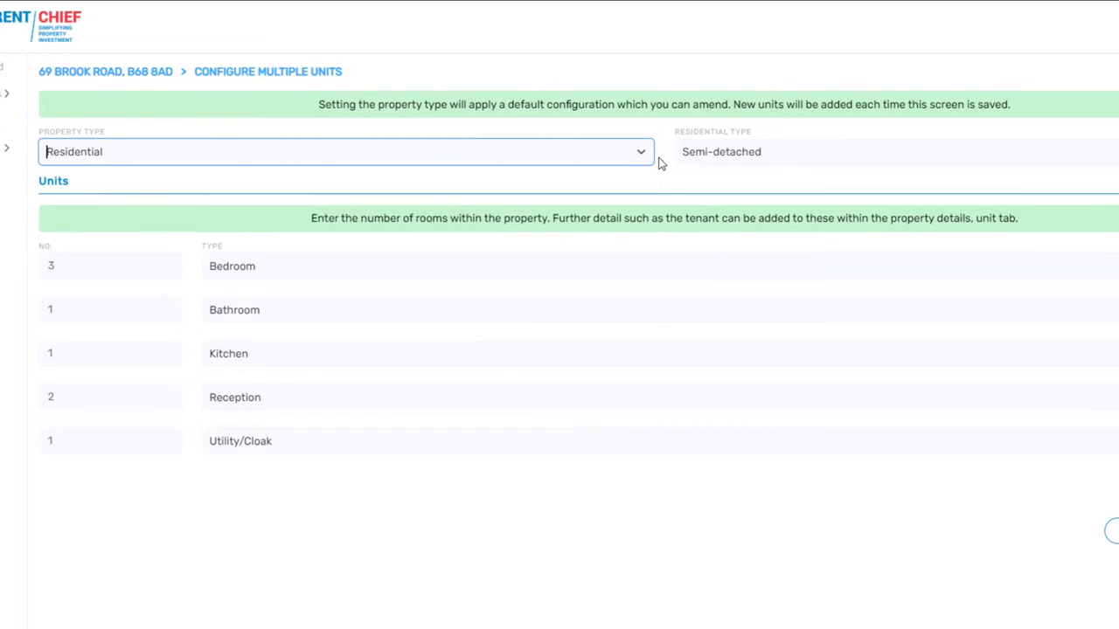
{"action": "left_click", "coordinate": [811, 157]}
{"action": "left_click", "coordinate": [537, 188]}
{"action": "left_click", "coordinate": [537, 154]}
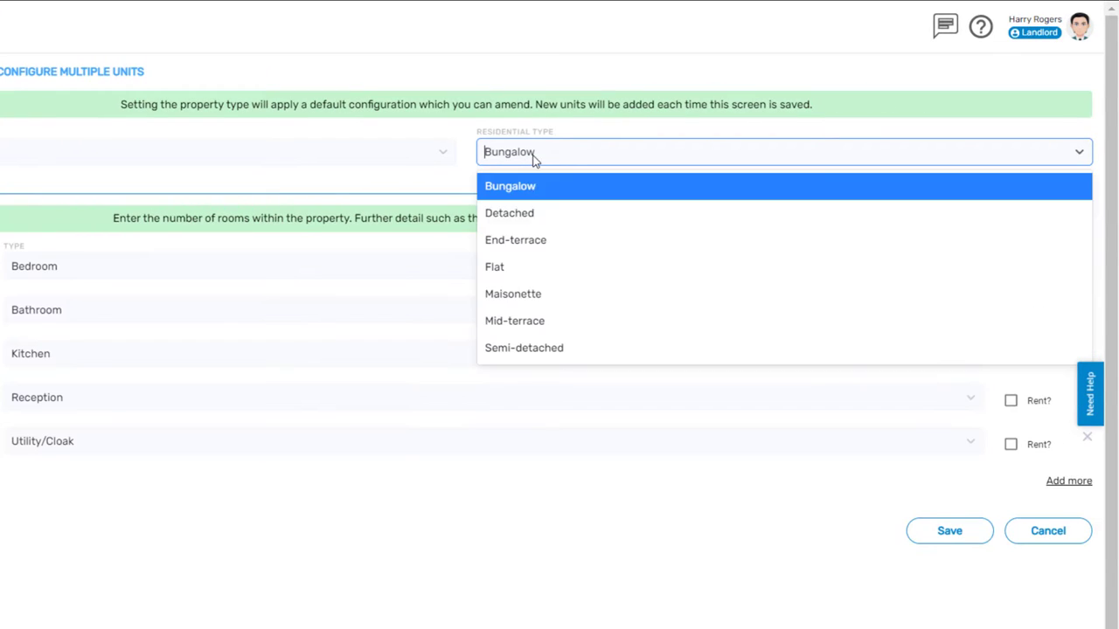
{"action": "left_click", "coordinate": [535, 213]}
{"action": "left_click", "coordinate": [530, 154]}
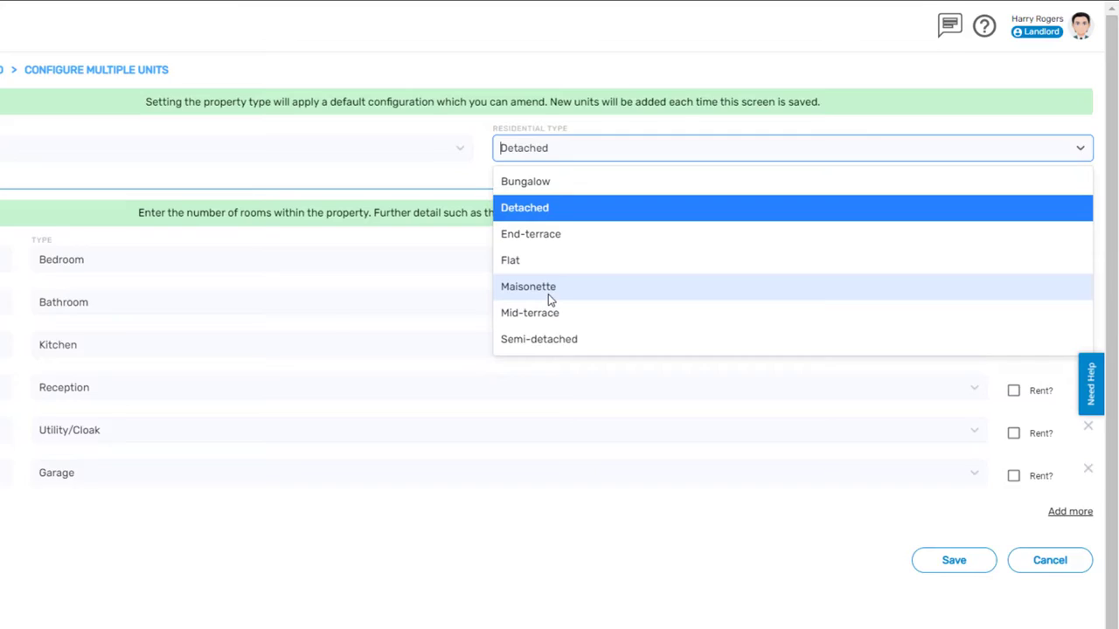
{"action": "left_click", "coordinate": [538, 350]}
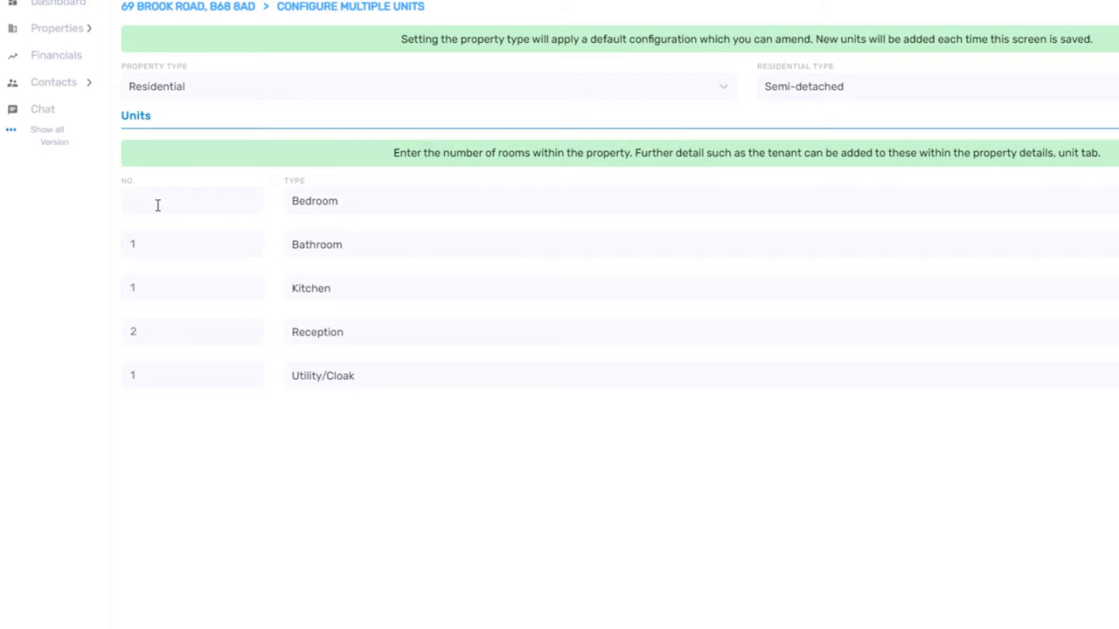
{"action": "type", "text": "3"}
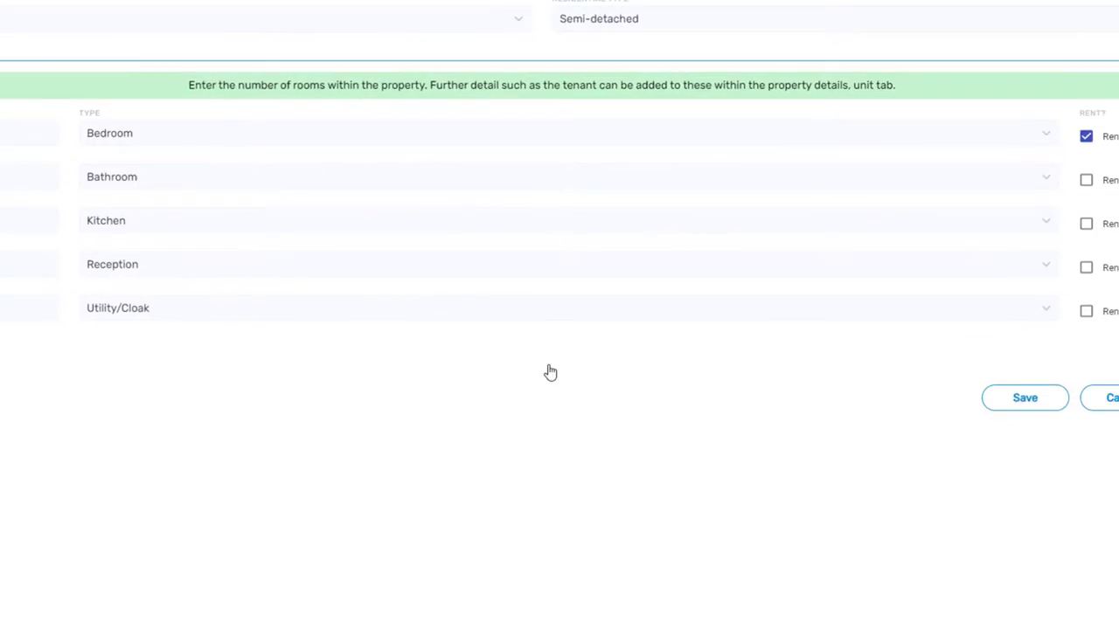
{"action": "left_click", "coordinate": [897, 387]}
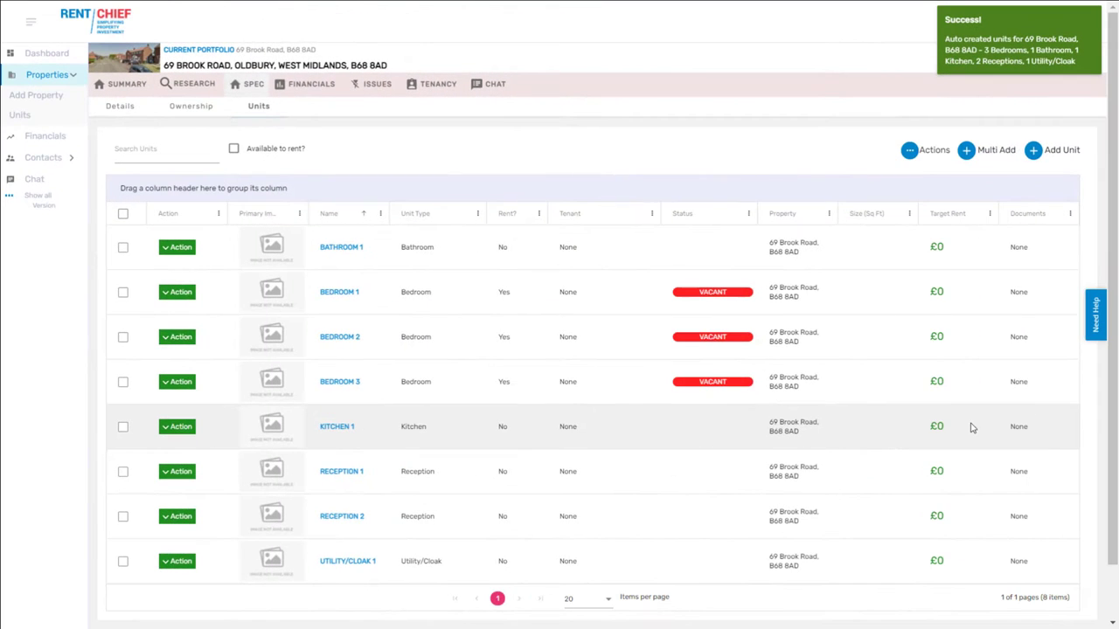
- Give Bedroom 1 a £350.00 target rent, set it to Unfurnished, and save
{"action": "left_click", "coordinate": [331, 298]}
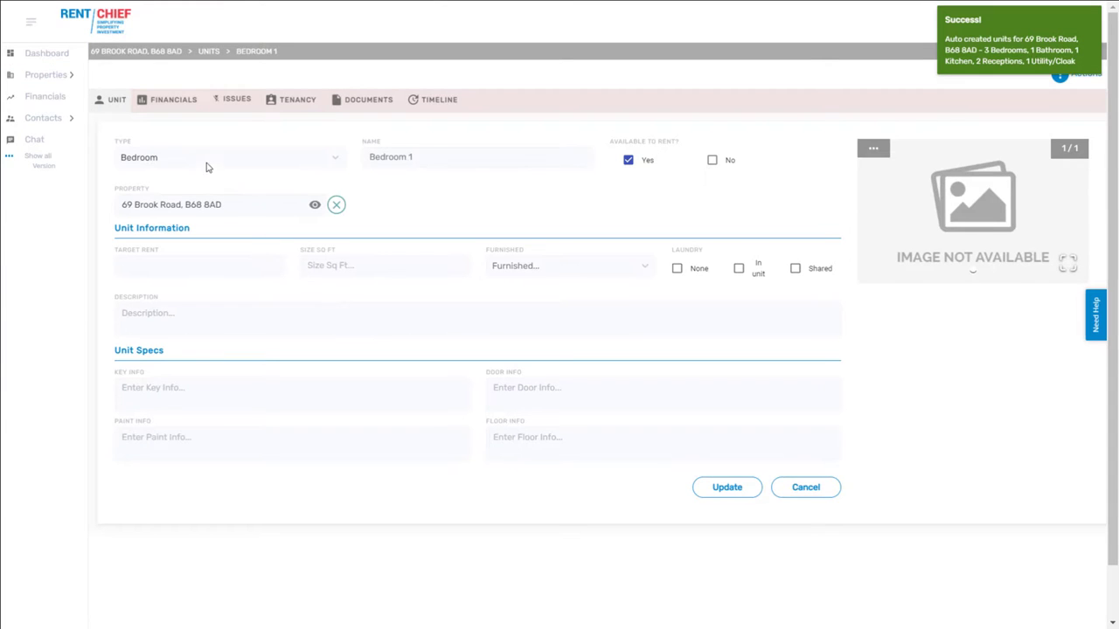
{"action": "left_click", "coordinate": [235, 261]}
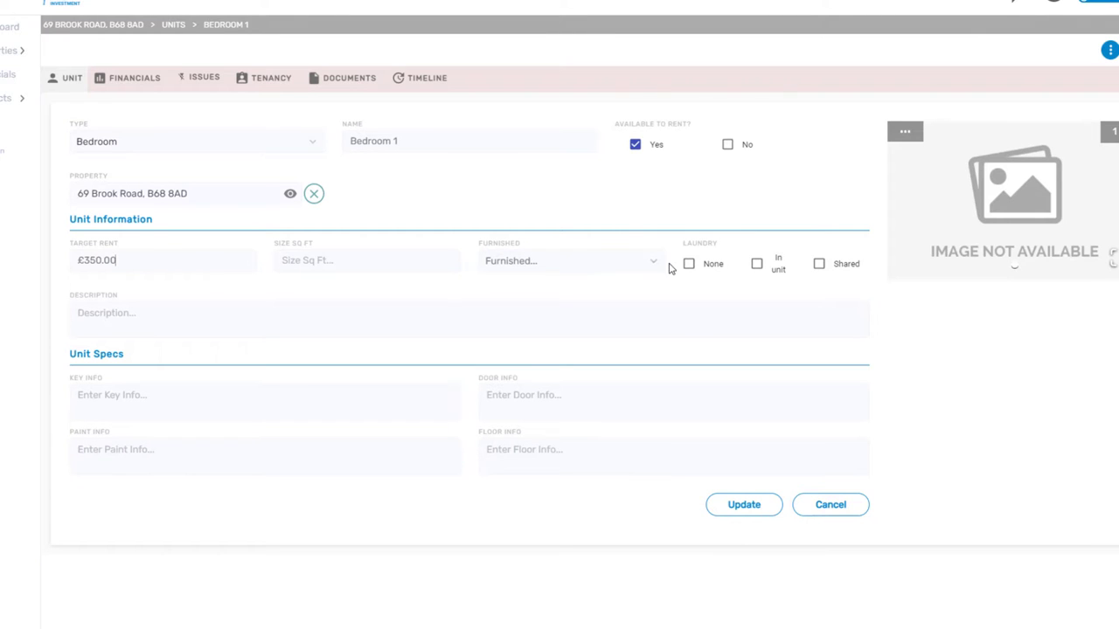
{"action": "left_click", "coordinate": [745, 507]}
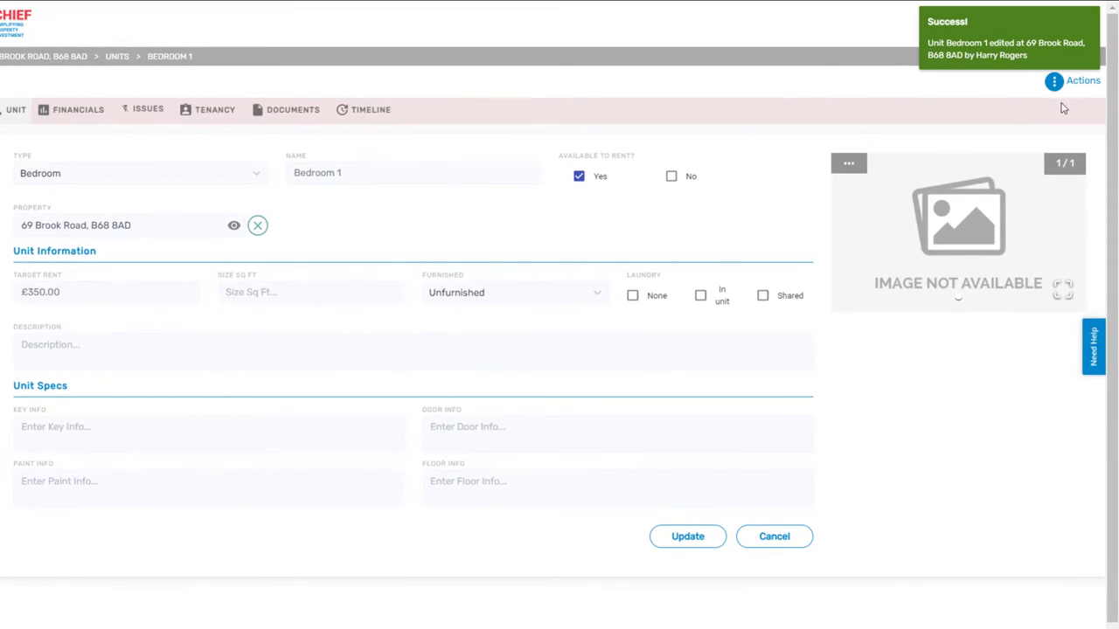
- Start a Bedroom 1 tenancy and create a new tenant contact with forename, surname and e-mail
{"action": "left_click", "coordinate": [1067, 88]}
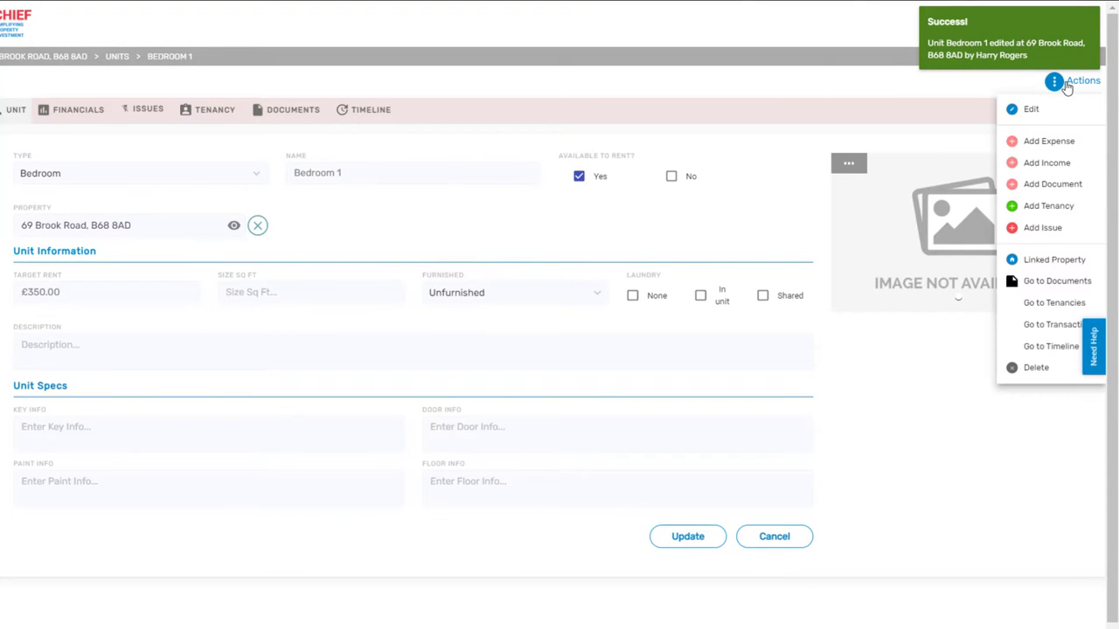
{"action": "left_click", "coordinate": [1014, 209]}
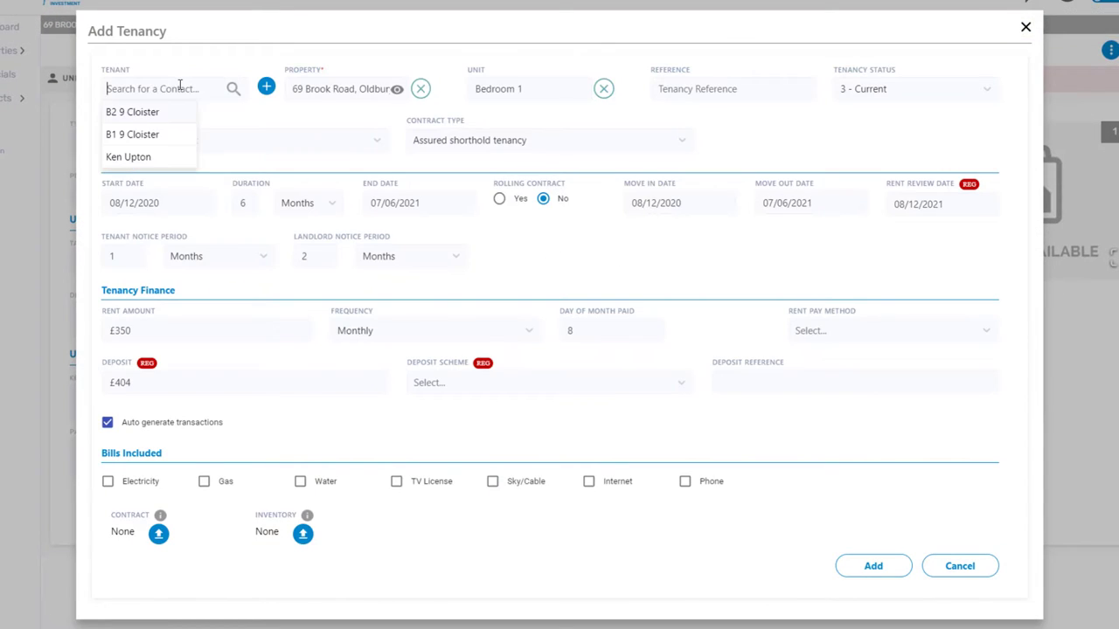
{"action": "left_click", "coordinate": [266, 87]}
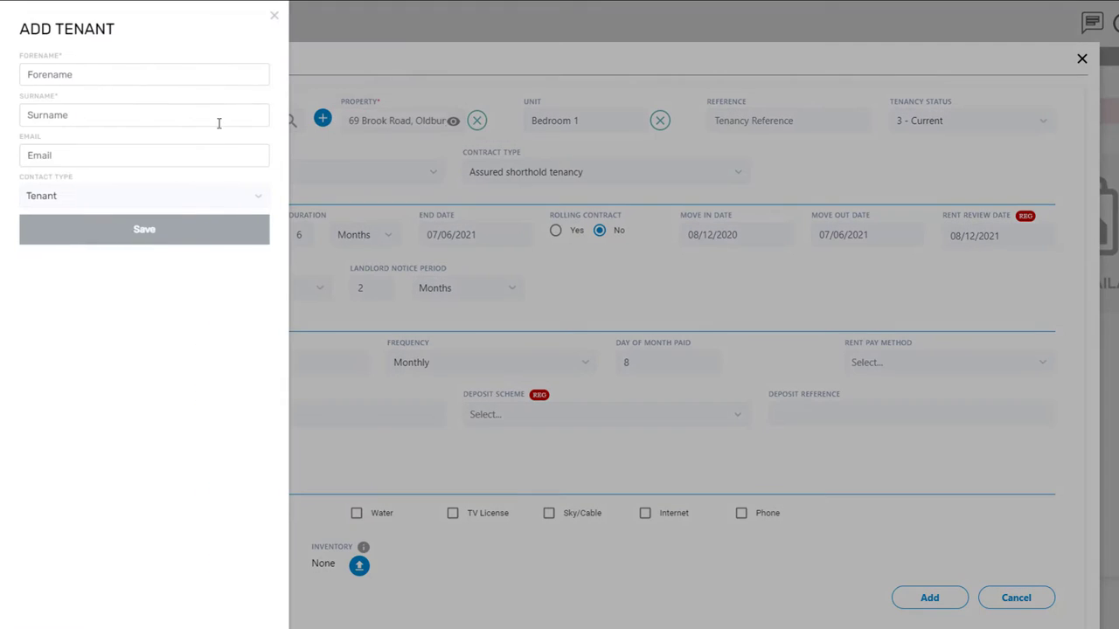
{"action": "left_click", "coordinate": [169, 75]}
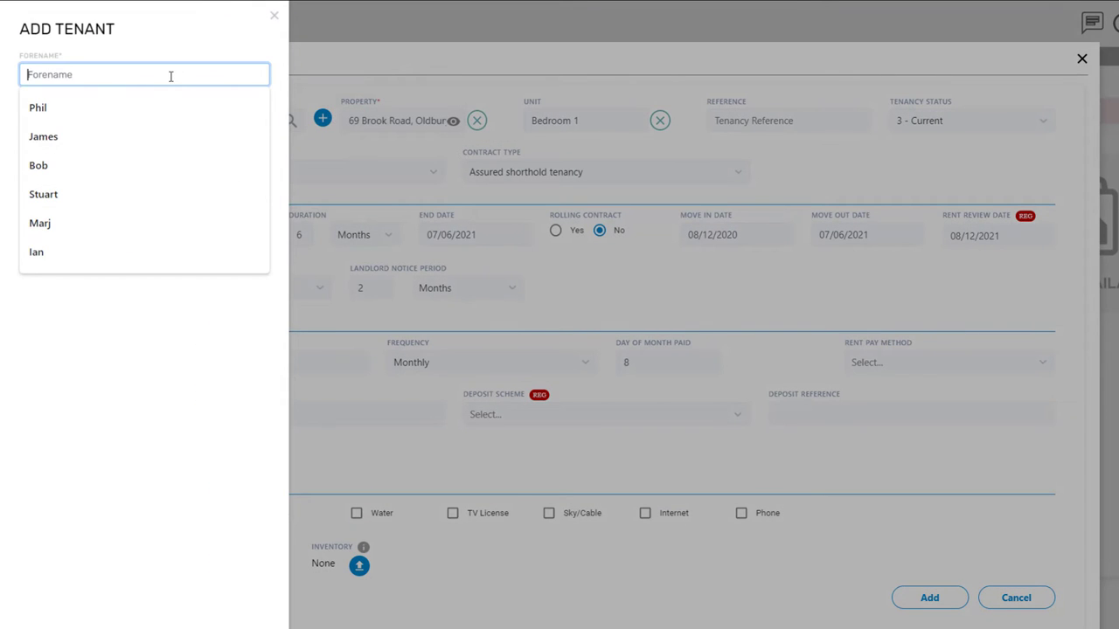
{"action": "key", "text": "Tab"}
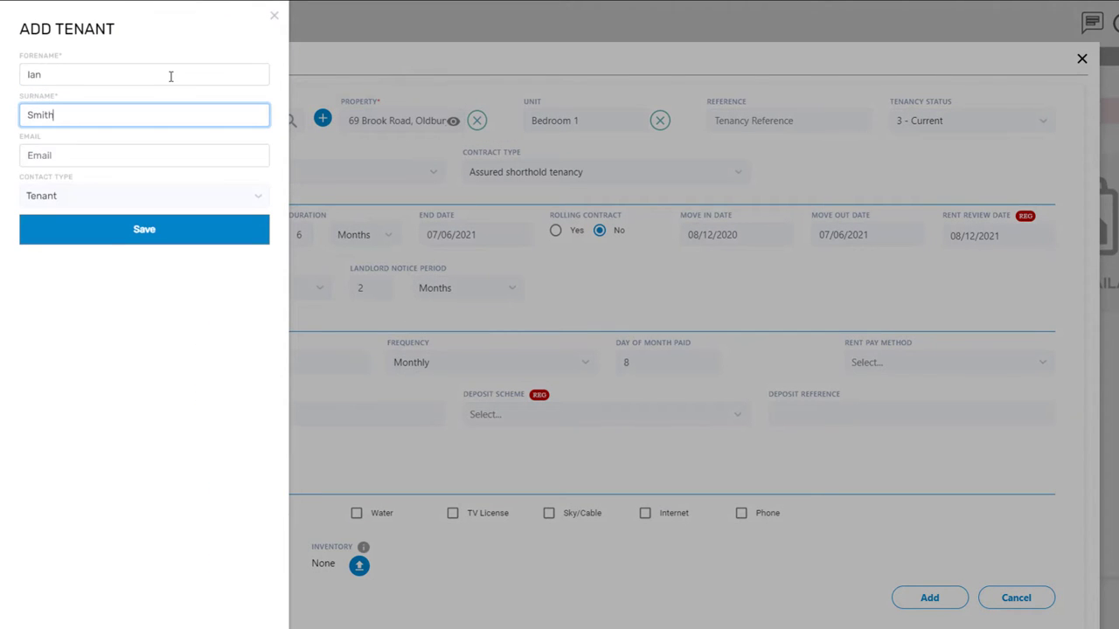
{"action": "key", "text": "Tab"}
{"action": "type", "text": "Ian"}
{"action": "key", "text": "Down"}
{"action": "key", "text": "Return"}
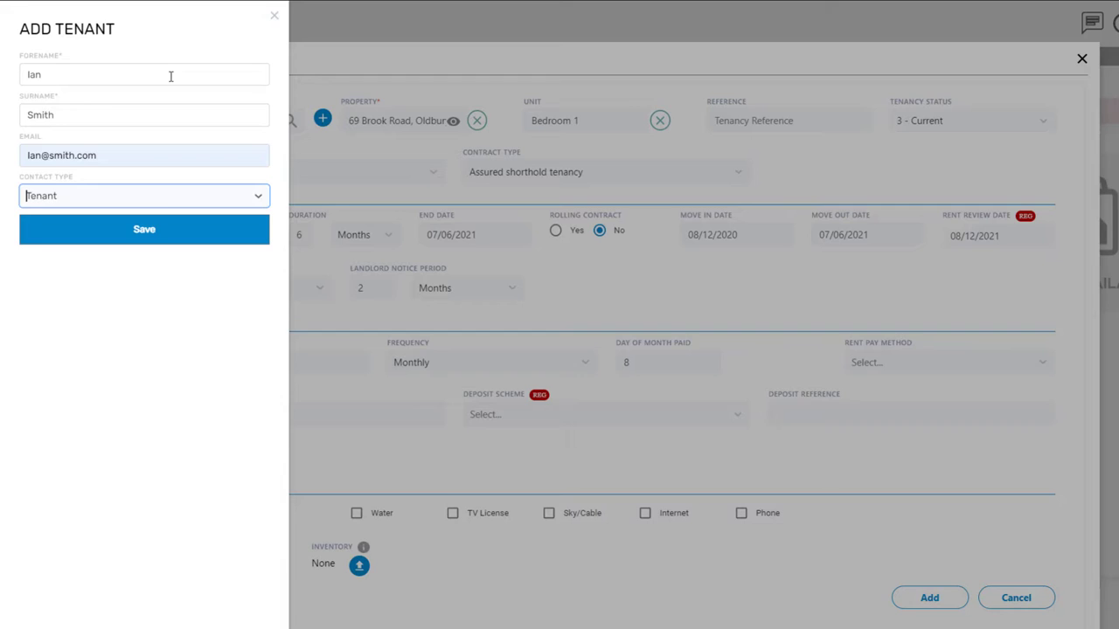
{"action": "left_click", "coordinate": [144, 232]}
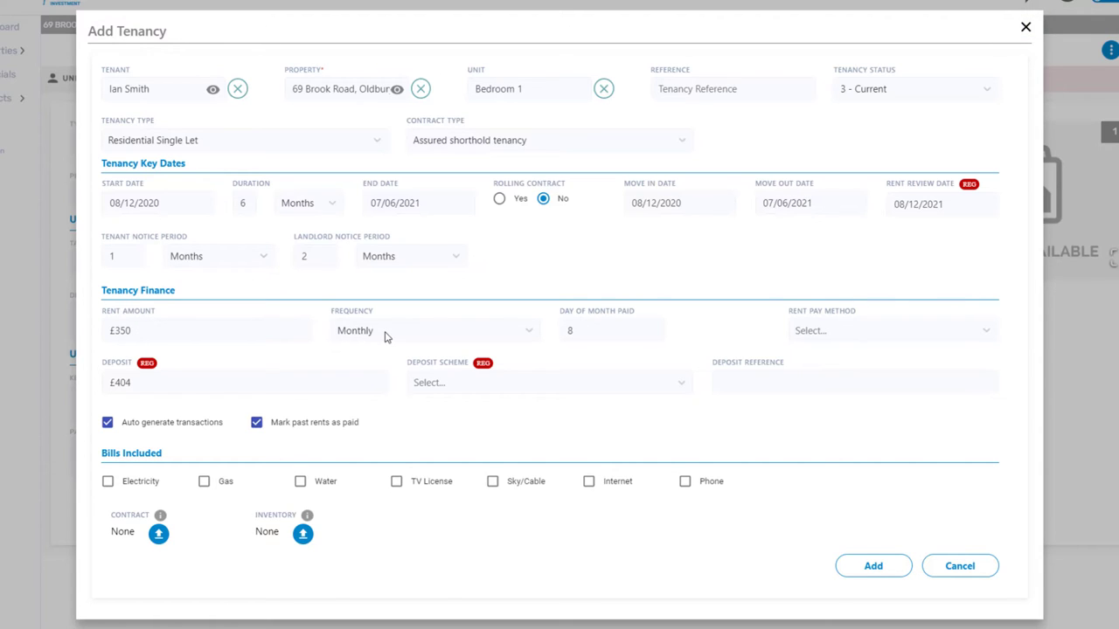
- Set rent payment to BACS and protect the deposit with the Tenancy Deposit Scheme
{"action": "left_click", "coordinate": [804, 330]}
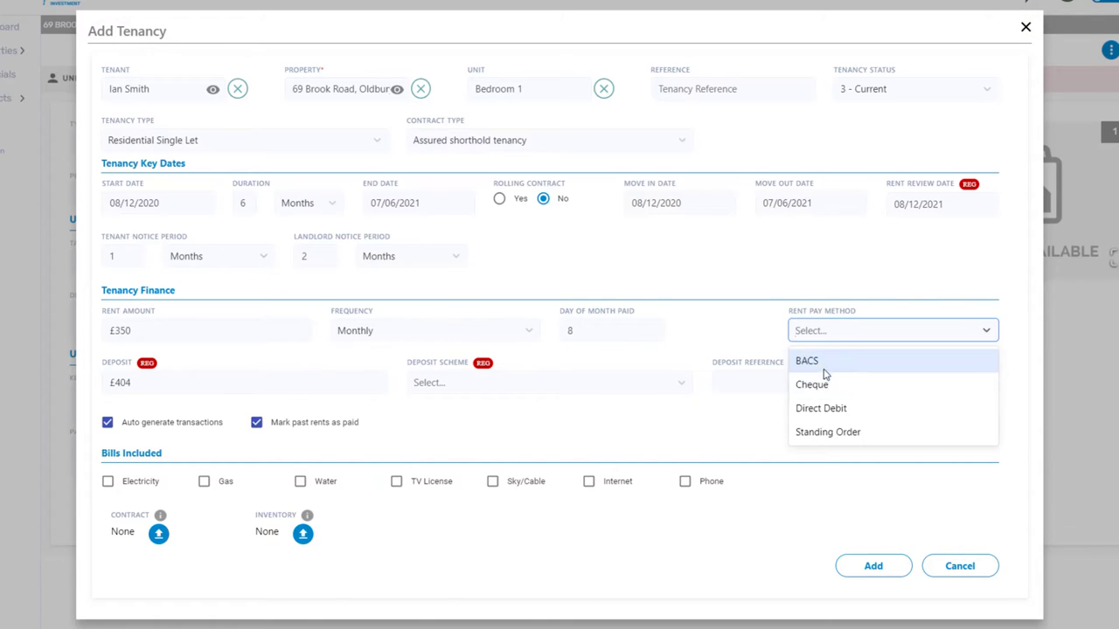
{"action": "left_click", "coordinate": [816, 362]}
{"action": "left_click", "coordinate": [440, 393]}
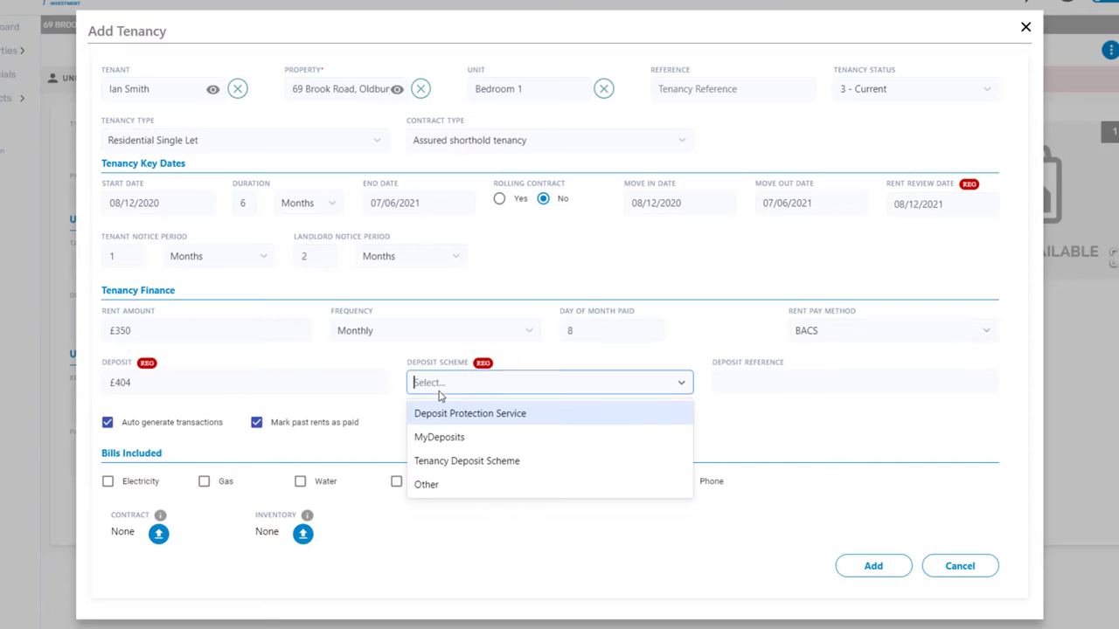
{"action": "left_click", "coordinate": [450, 460]}
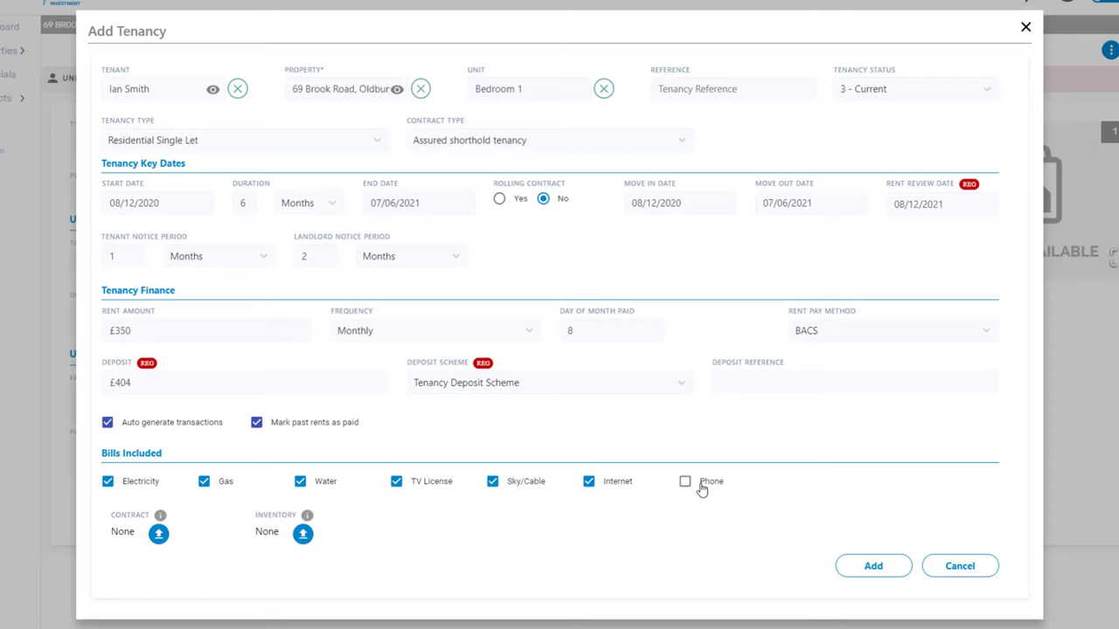
- Upload the AST contract PDF as the tenancy's Contract document
{"action": "left_click", "coordinate": [159, 534]}
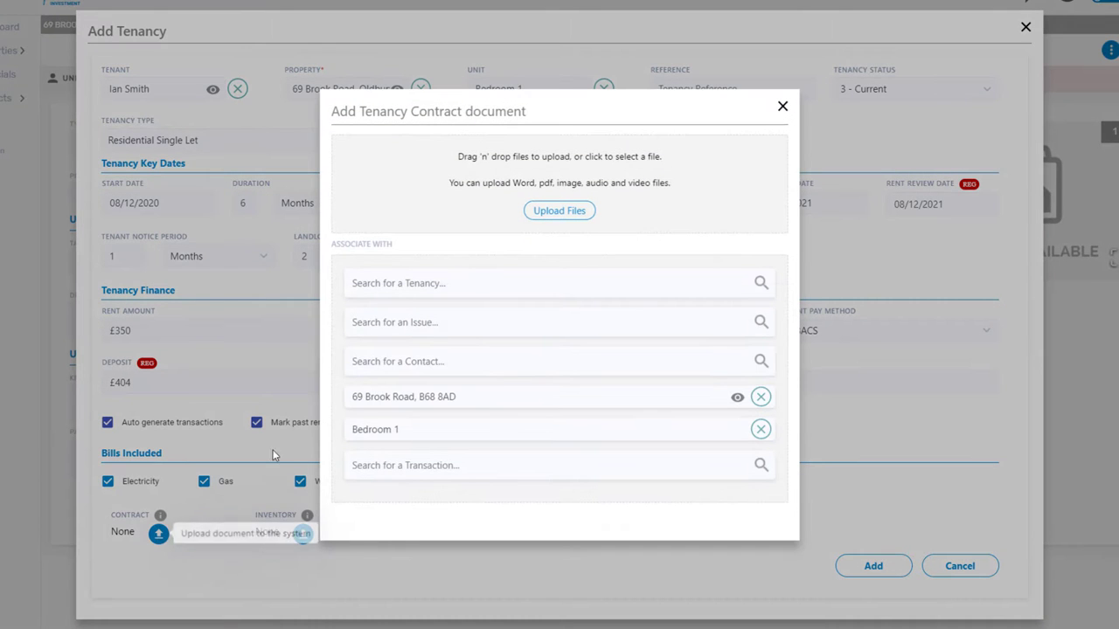
{"action": "left_click", "coordinate": [547, 213]}
{"action": "double_click", "coordinate": [398, 121]}
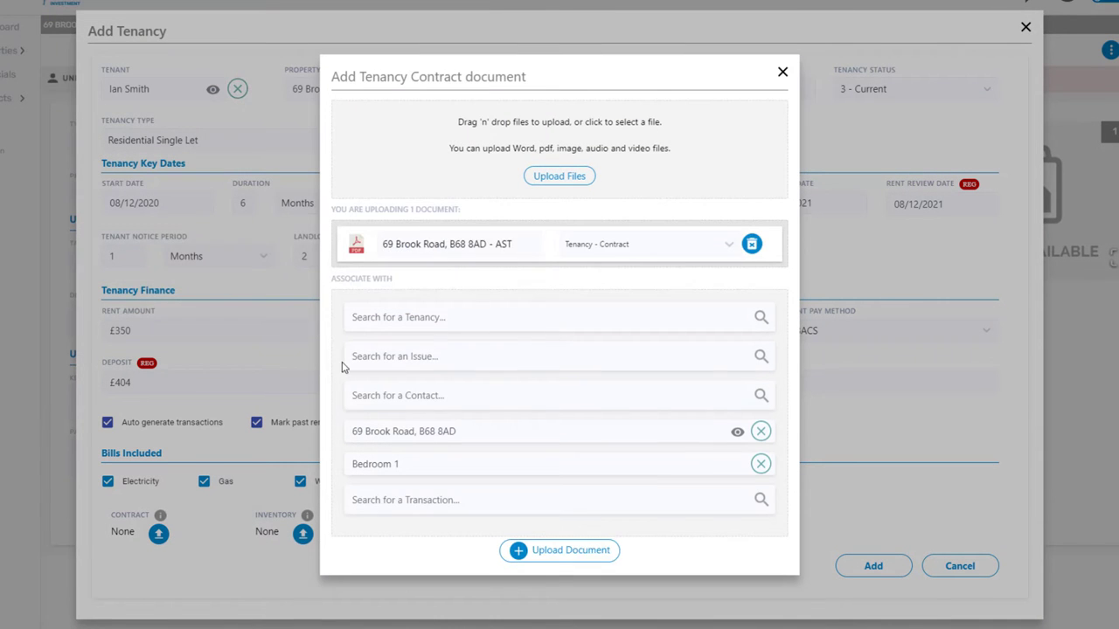
{"action": "left_click", "coordinate": [540, 550]}
- Upload the Inventory PDF as the Inventory document and save the Bedroom 1 tenancy
{"action": "left_click", "coordinate": [303, 534]}
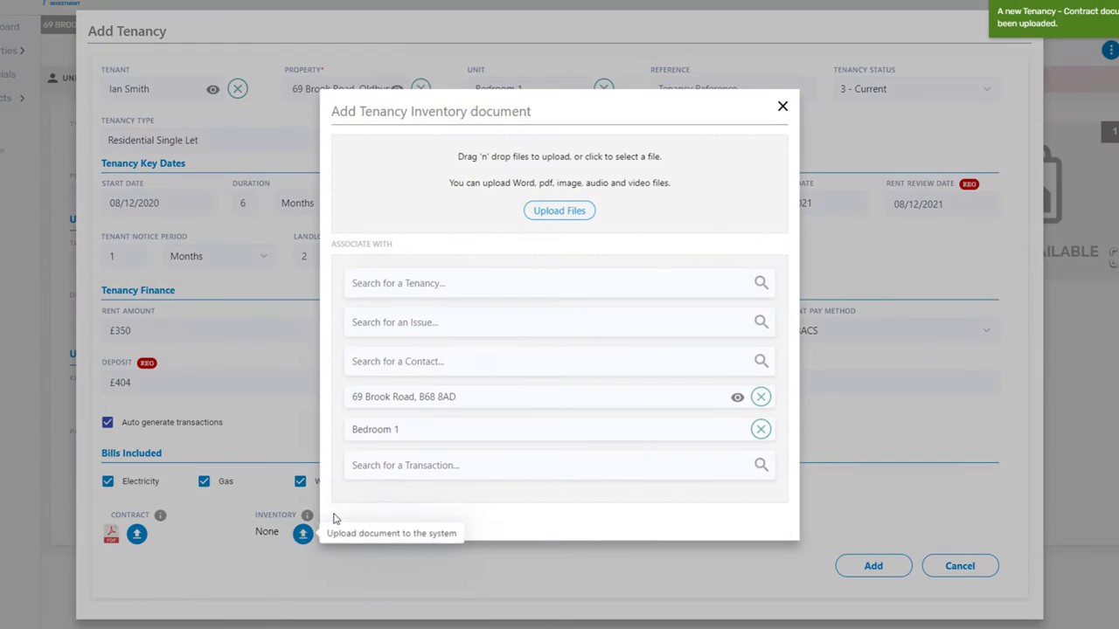
{"action": "left_click", "coordinate": [534, 223]}
{"action": "double_click", "coordinate": [349, 106]}
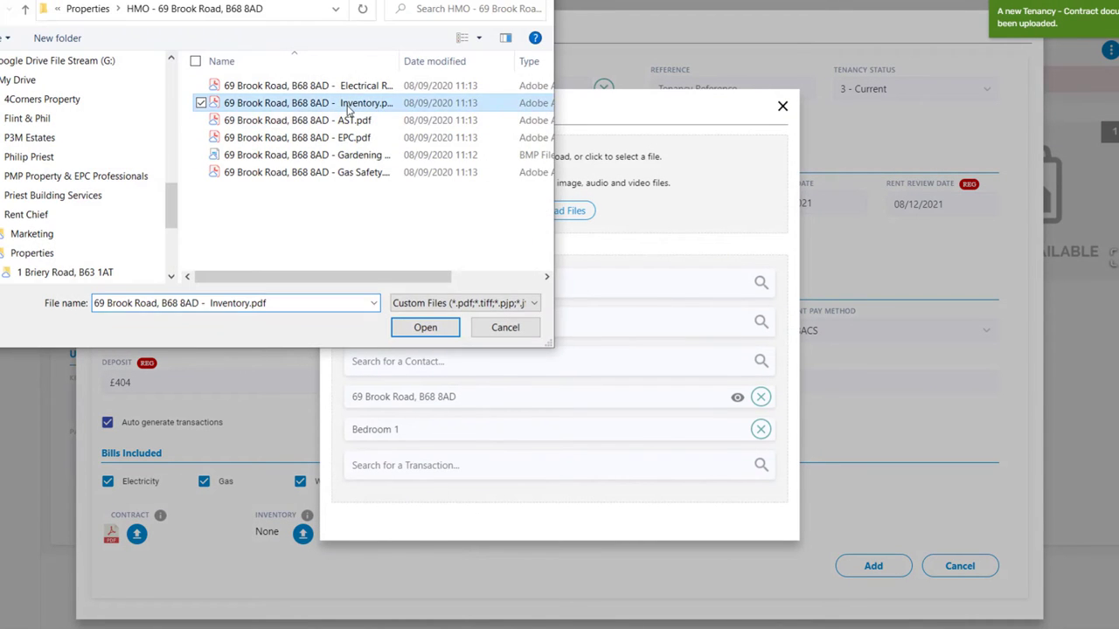
{"action": "left_click", "coordinate": [585, 551]}
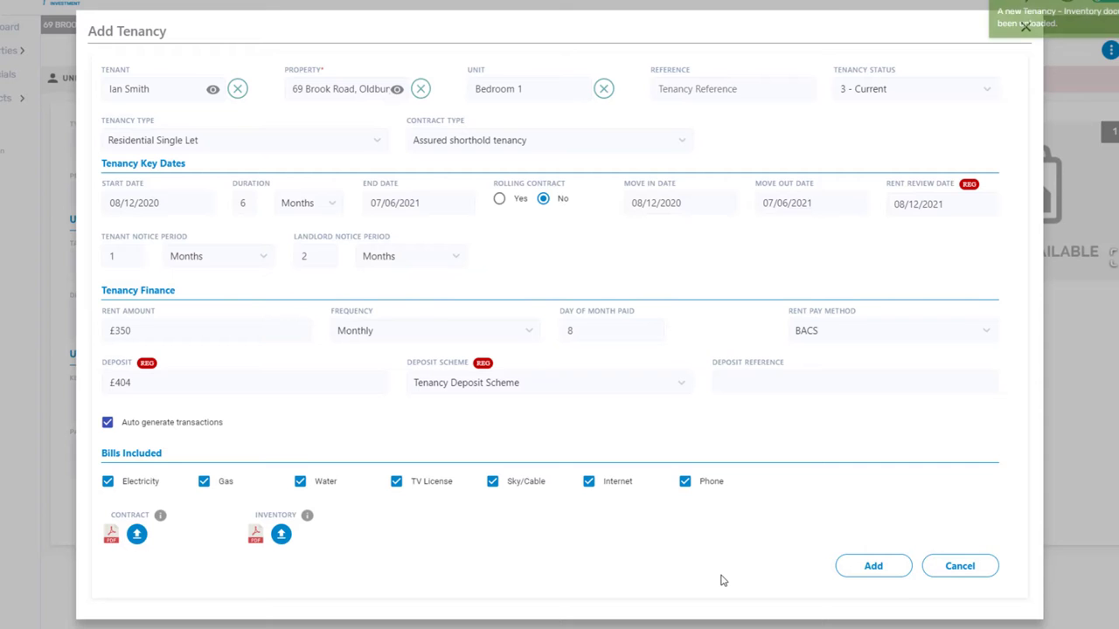
{"action": "left_click", "coordinate": [885, 565]}
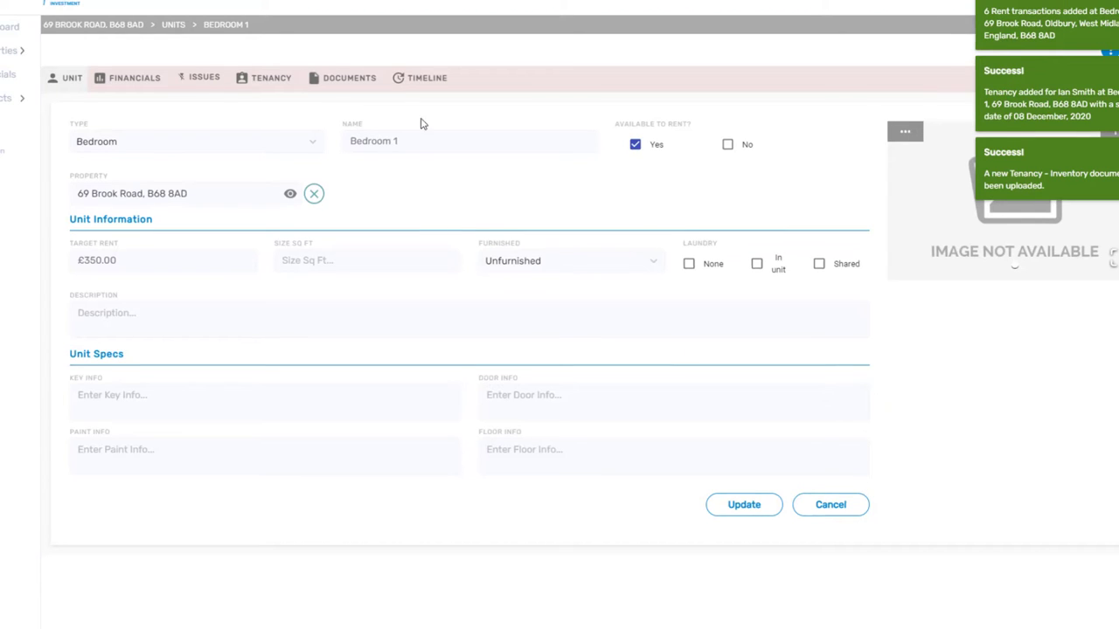
{"action": "left_click", "coordinate": [142, 79]}
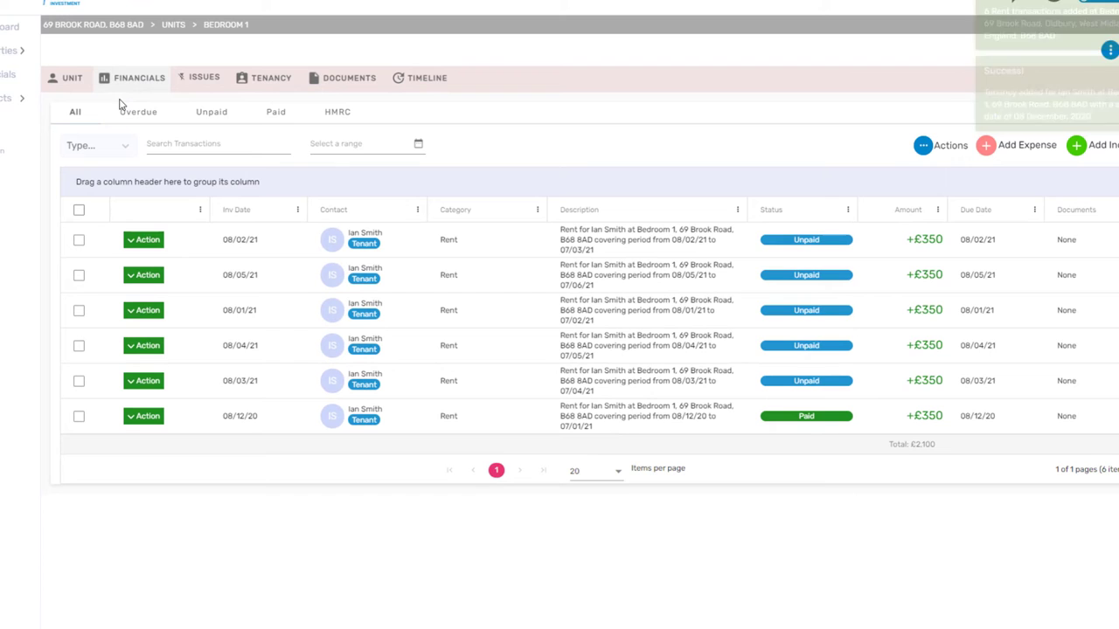
{"action": "left_click", "coordinate": [100, 26]}
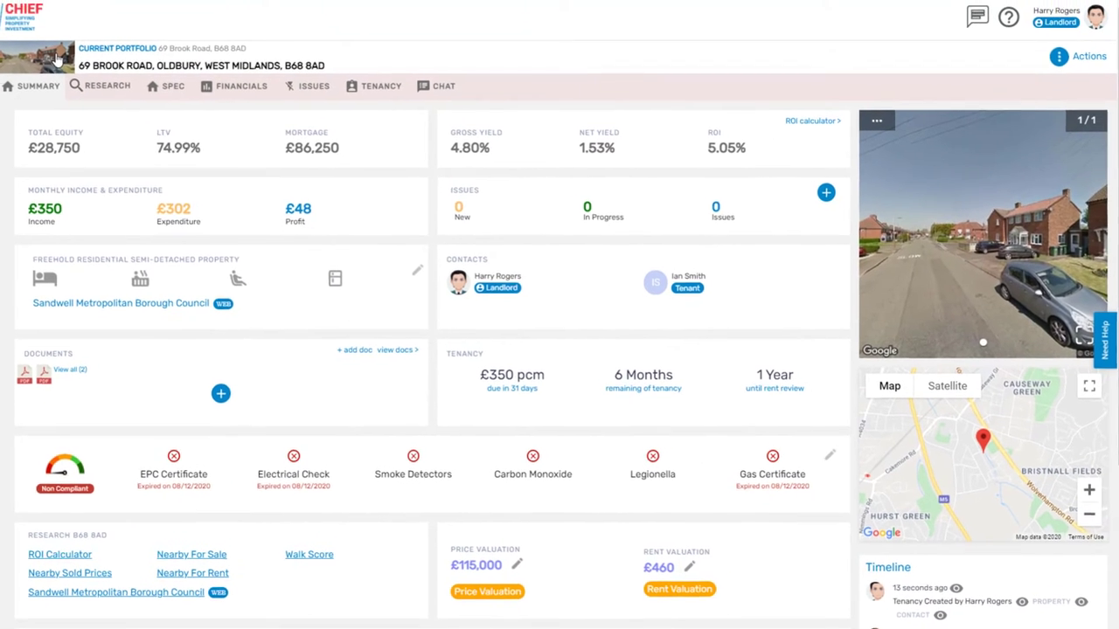
{"action": "left_click", "coordinate": [1053, 64]}
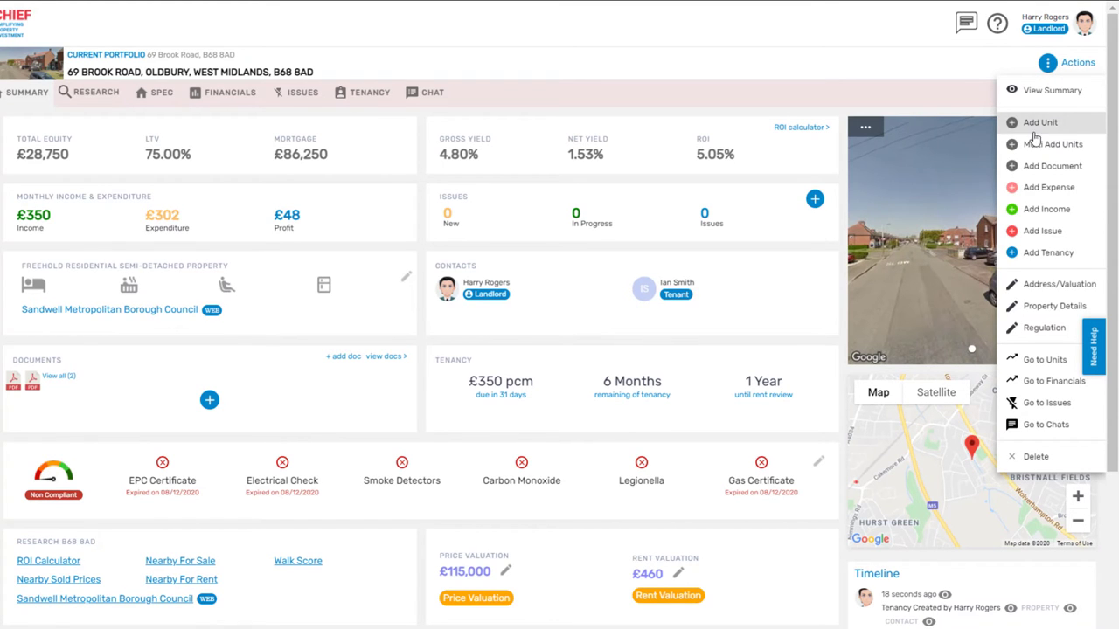
- Add a unit named 'Bedroom 4 attic w/ ensuite', available to rent at £450 target rent
{"action": "left_click", "coordinate": [1044, 360]}
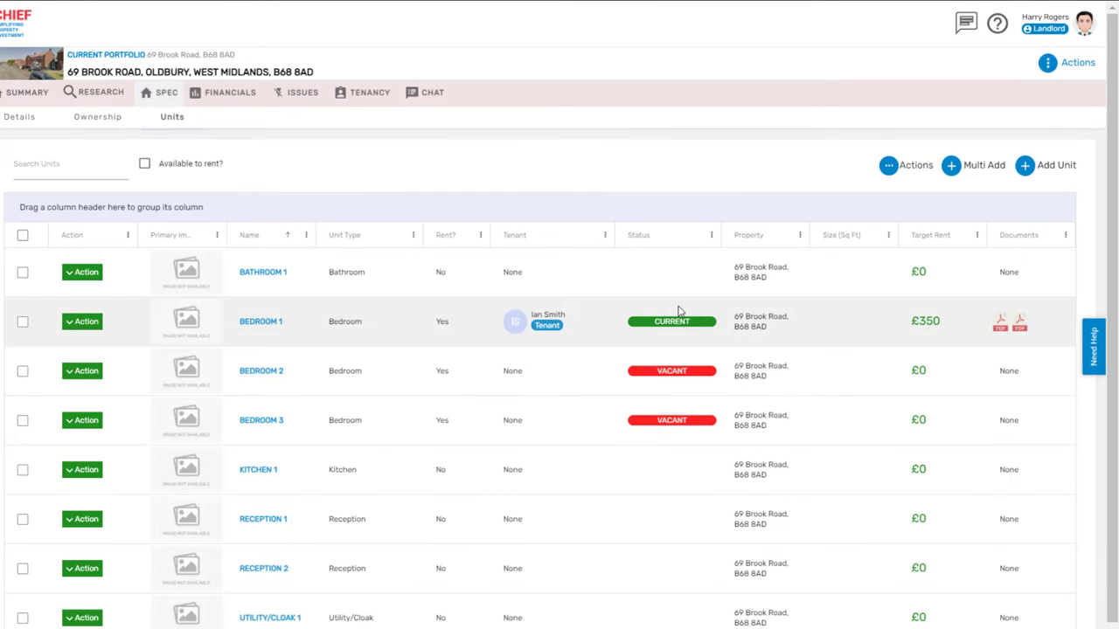
{"action": "left_click", "coordinate": [1041, 161]}
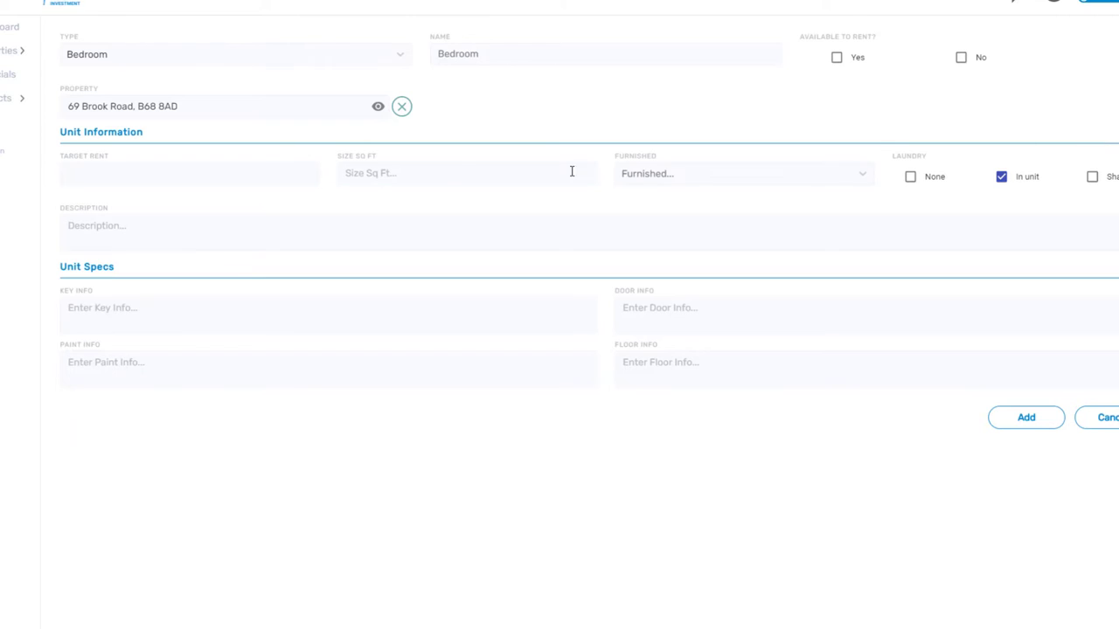
{"action": "left_click", "coordinate": [524, 54]}
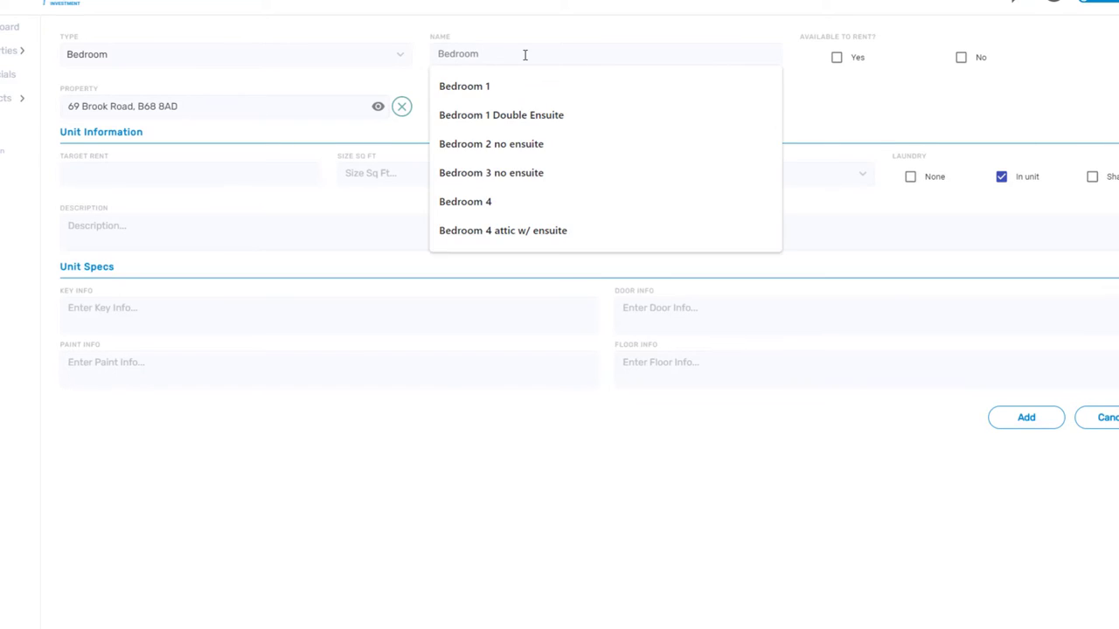
{"action": "type", "text": "4"}
{"action": "left_click", "coordinate": [529, 114]}
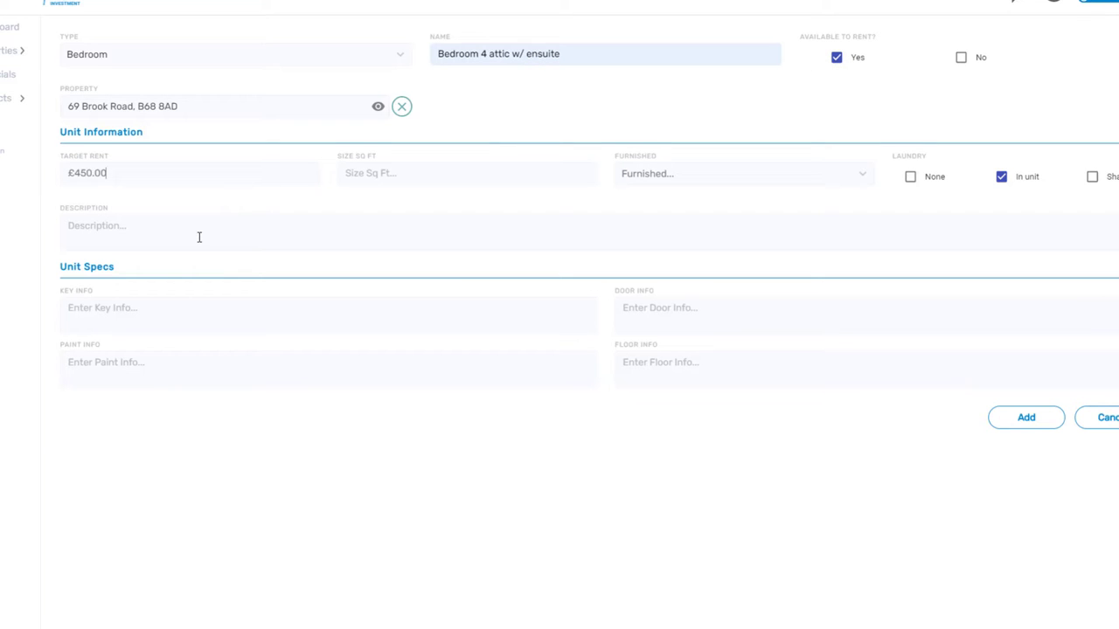
{"action": "left_click", "coordinate": [1024, 417]}
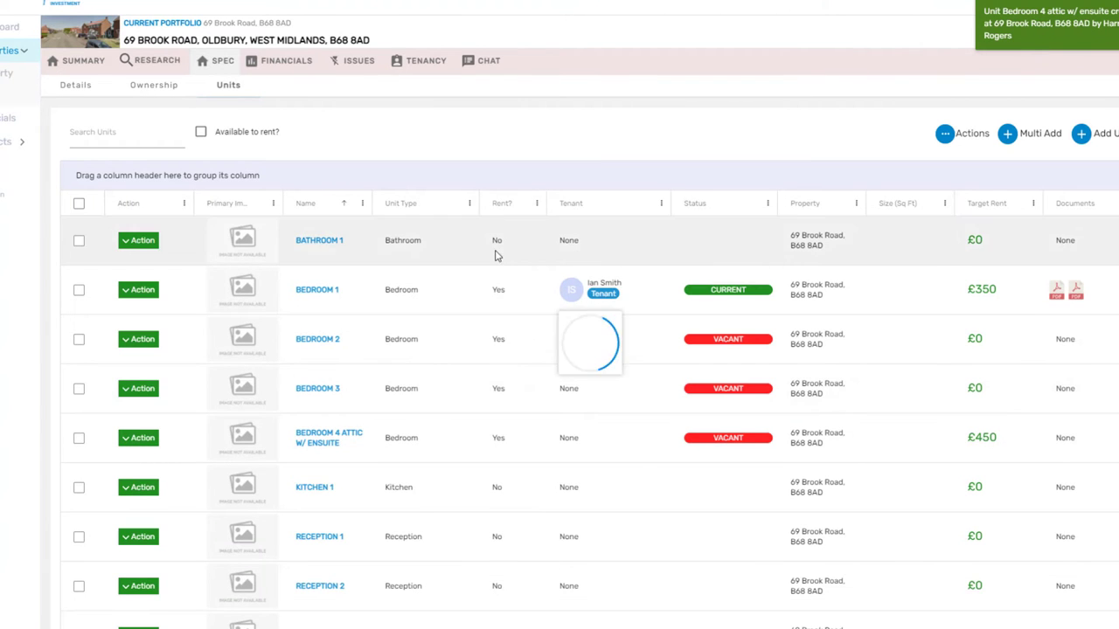
- Let Bedroom 2, Bedroom 3 and Bedroom 4 attic at £300, £300 and £450
{"action": "mouse_move", "coordinate": [1074, 294]}
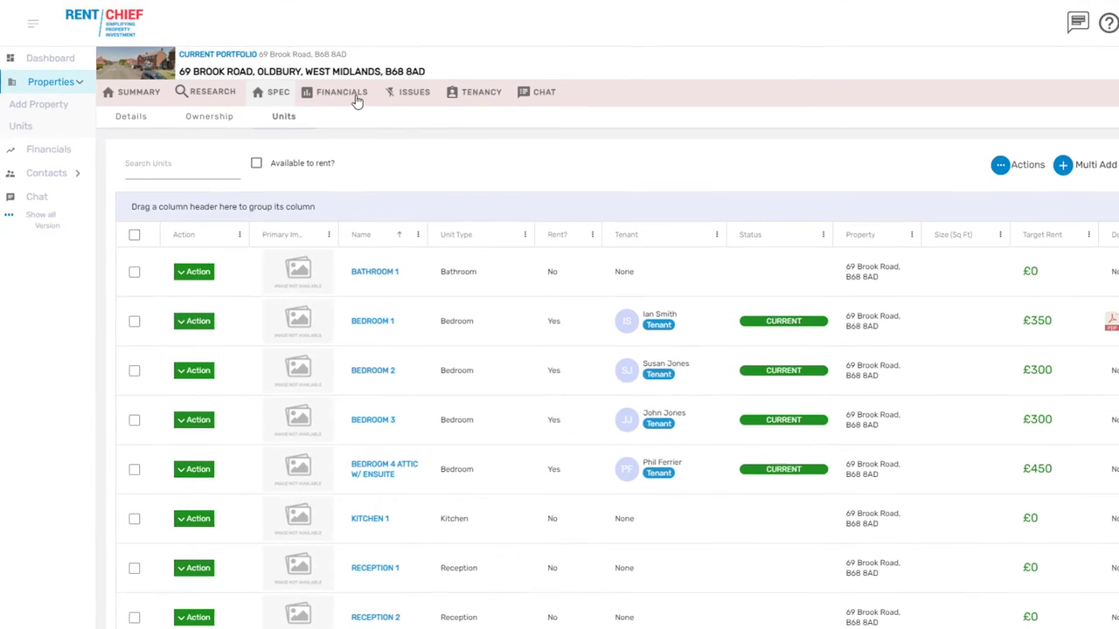
- Review the Financials transactions grouped by Unit, then remove the Unit grouping
{"action": "left_click", "coordinate": [285, 60]}
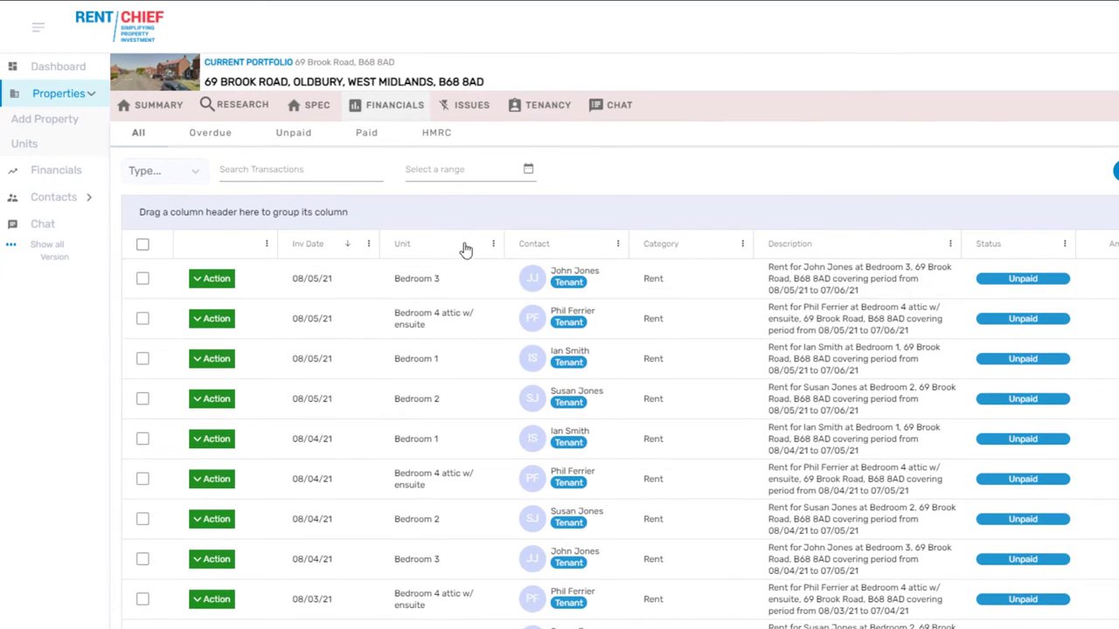
{"action": "left_click_drag", "start_coordinate": [414, 228], "coordinate": [382, 212]}
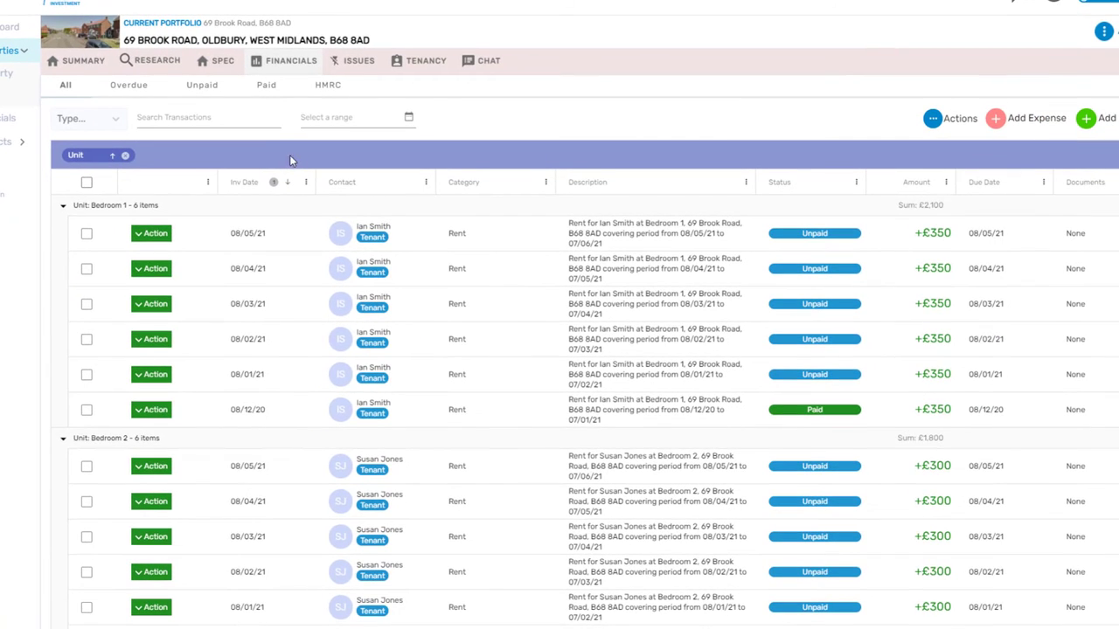
{"action": "scroll", "coordinate": [341, 229], "scroll_direction": "down", "scroll_amount": 5}
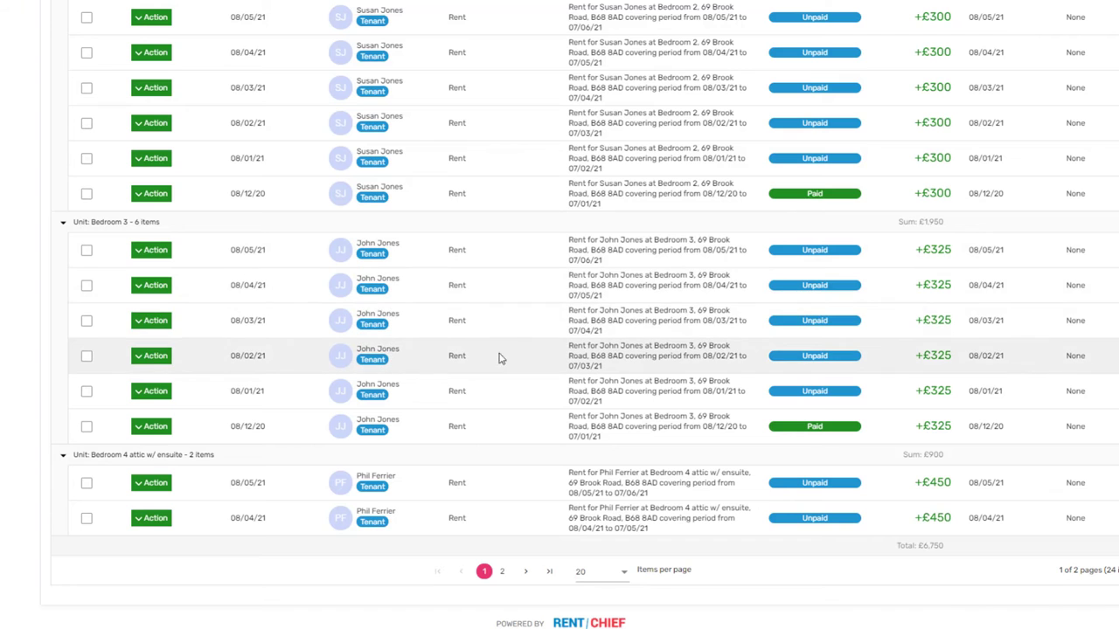
{"action": "scroll", "coordinate": [508, 361], "scroll_direction": "up", "scroll_amount": 5}
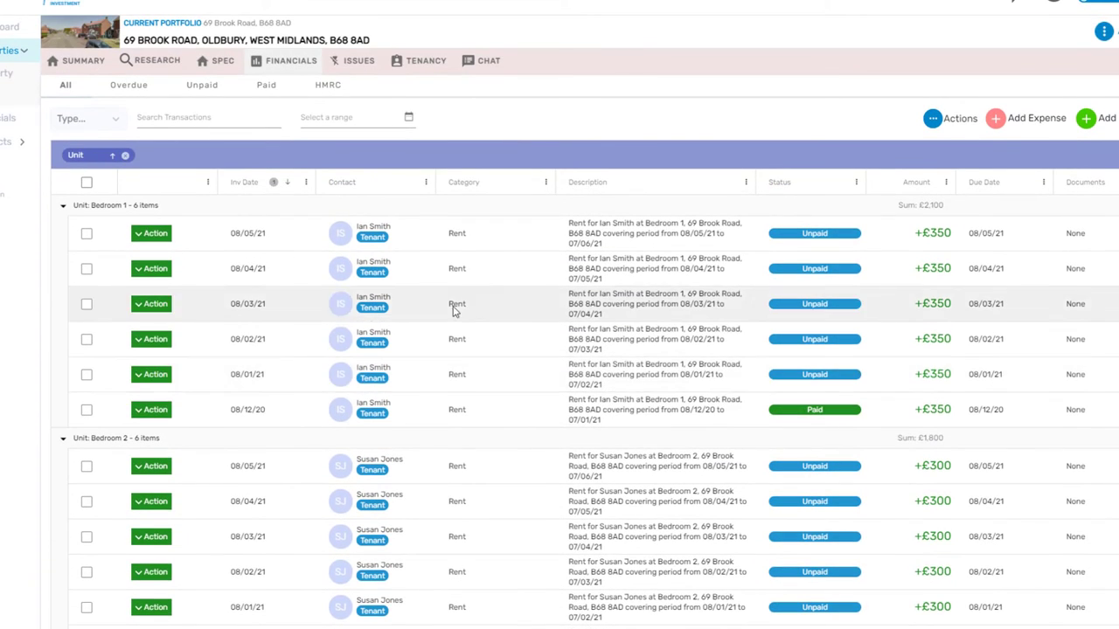
{"action": "left_click", "coordinate": [125, 155]}
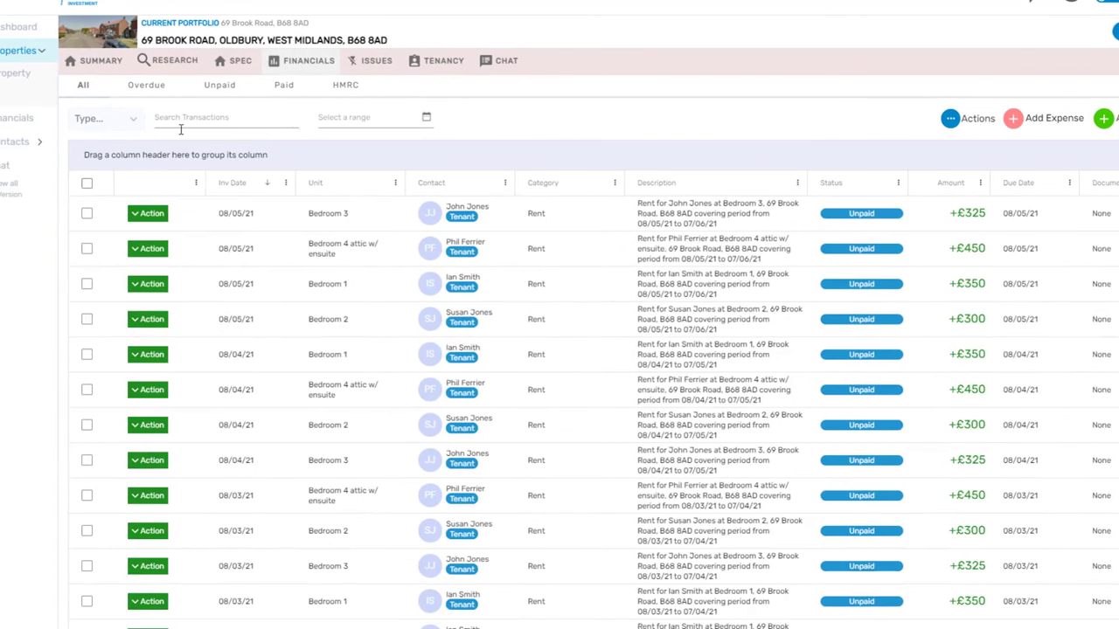
{"action": "left_click", "coordinate": [44, 146]}
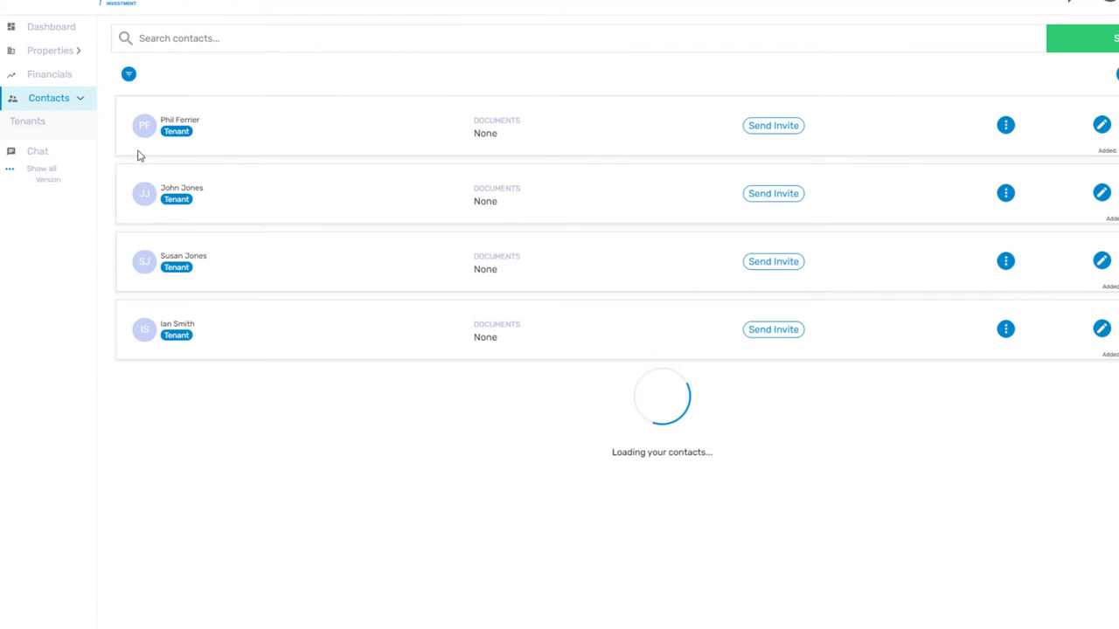
{"action": "left_click", "coordinate": [722, 129]}
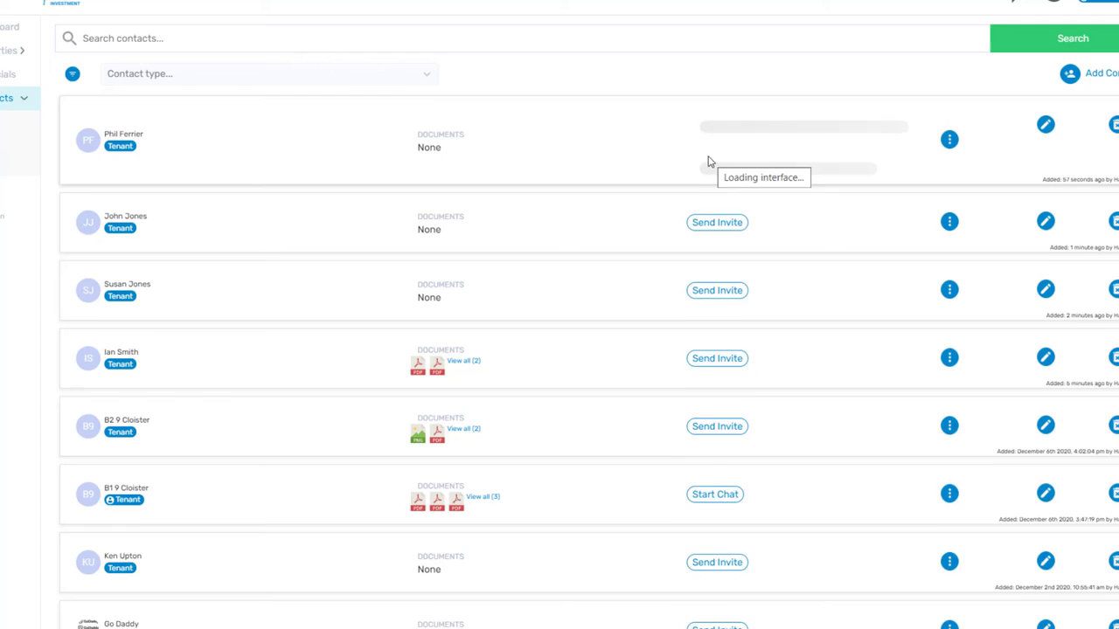
{"action": "left_click", "coordinate": [13, 51]}
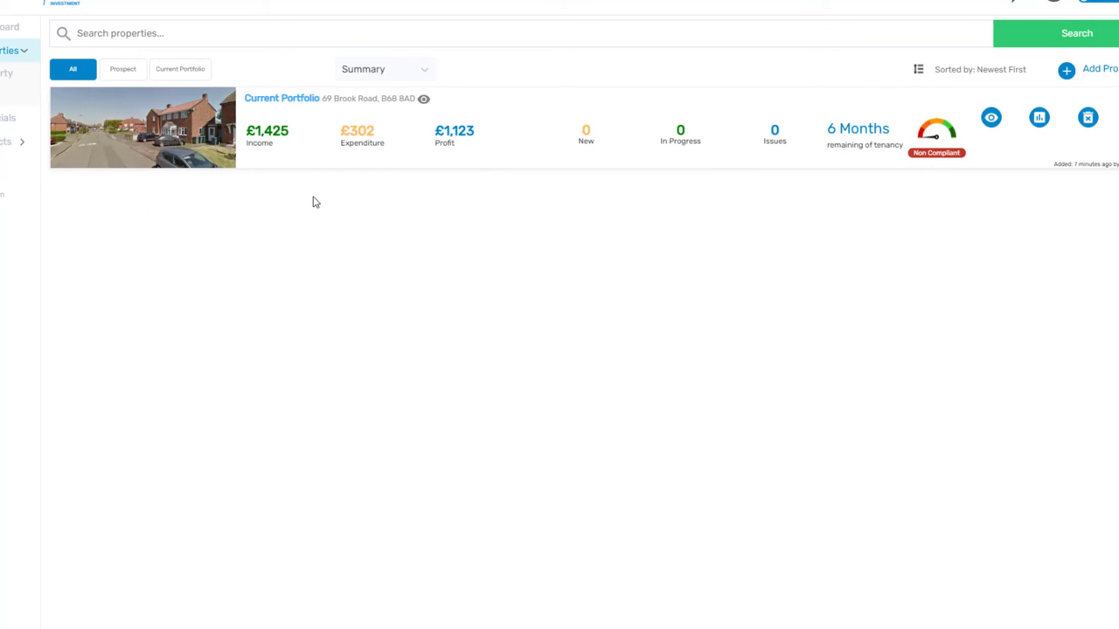
{"action": "mouse_move", "coordinate": [923, 149]}
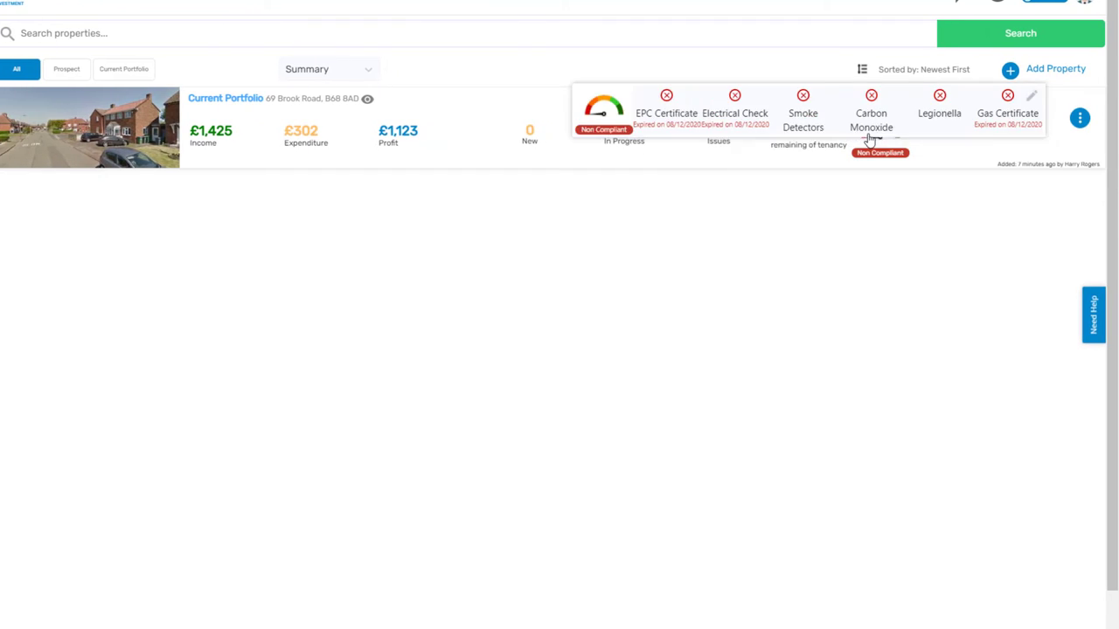
{"action": "left_click", "coordinate": [163, 113]}
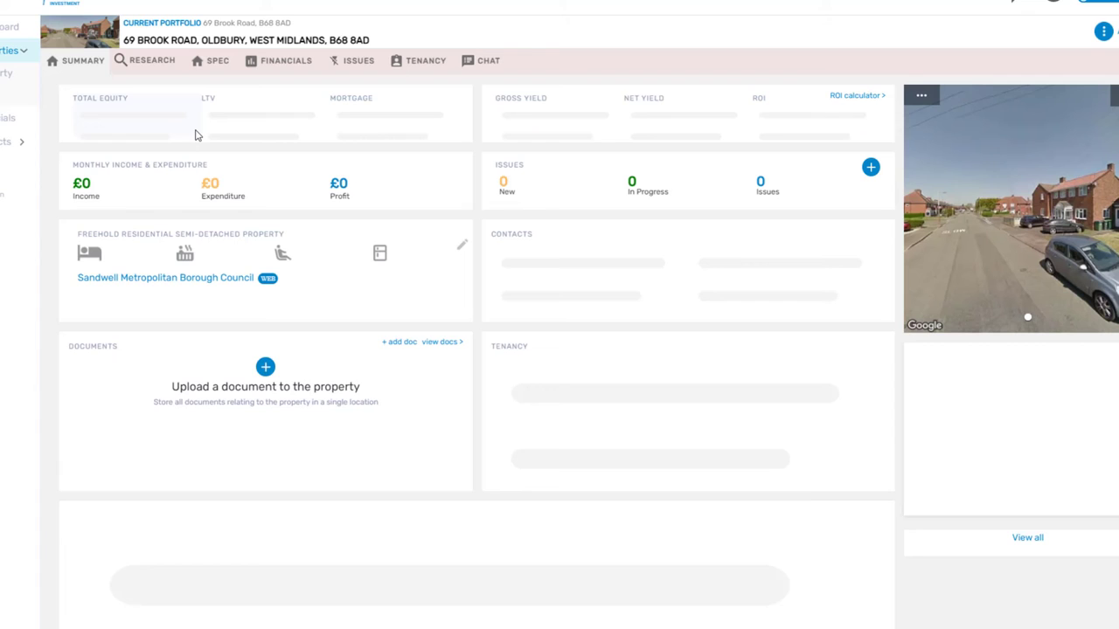
{"action": "scroll", "coordinate": [218, 175], "scroll_direction": "down", "scroll_amount": 5}
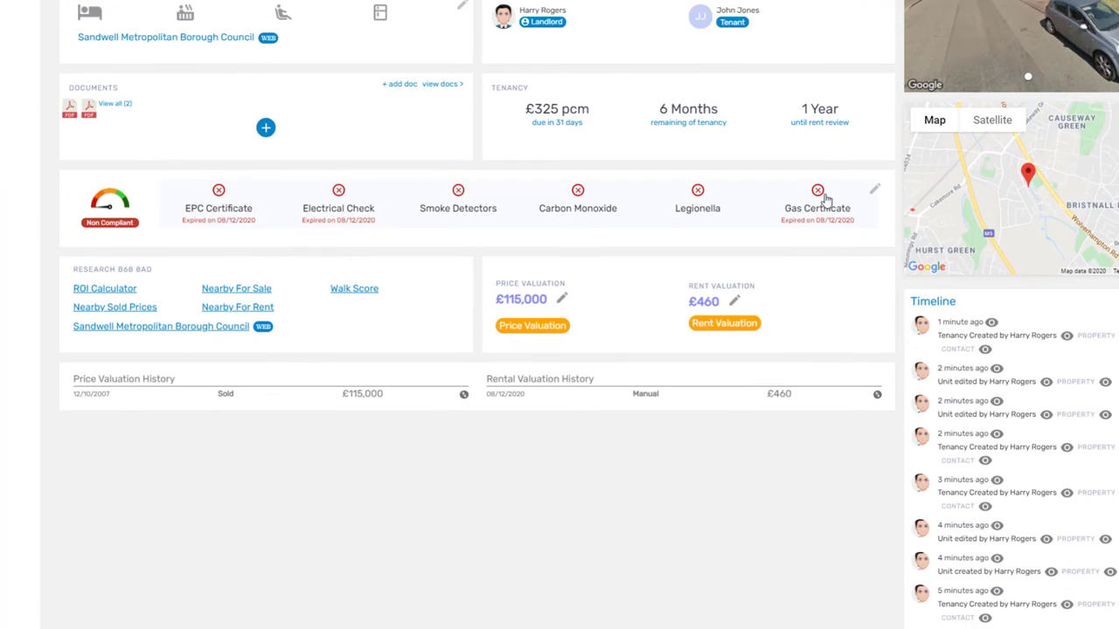
- Require an HMO licence, set expiries EPC 08/12/2025, gas 08/12/2021, HMO 08/12/2030, and tick carbon monoxide detectors
{"action": "left_click", "coordinate": [875, 192]}
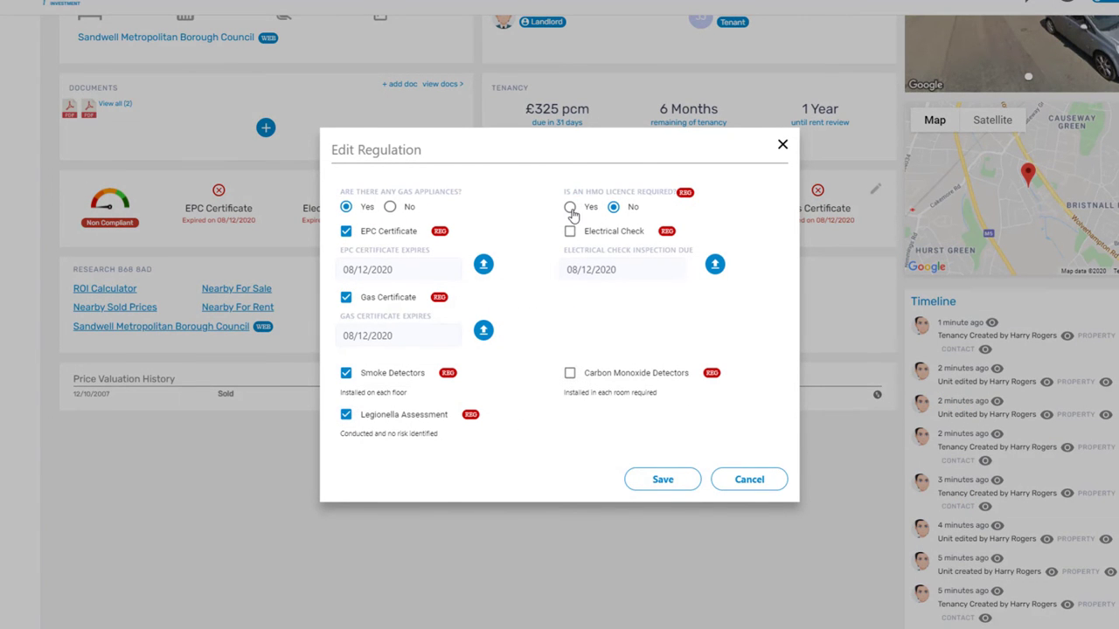
{"action": "left_click", "coordinate": [570, 207]}
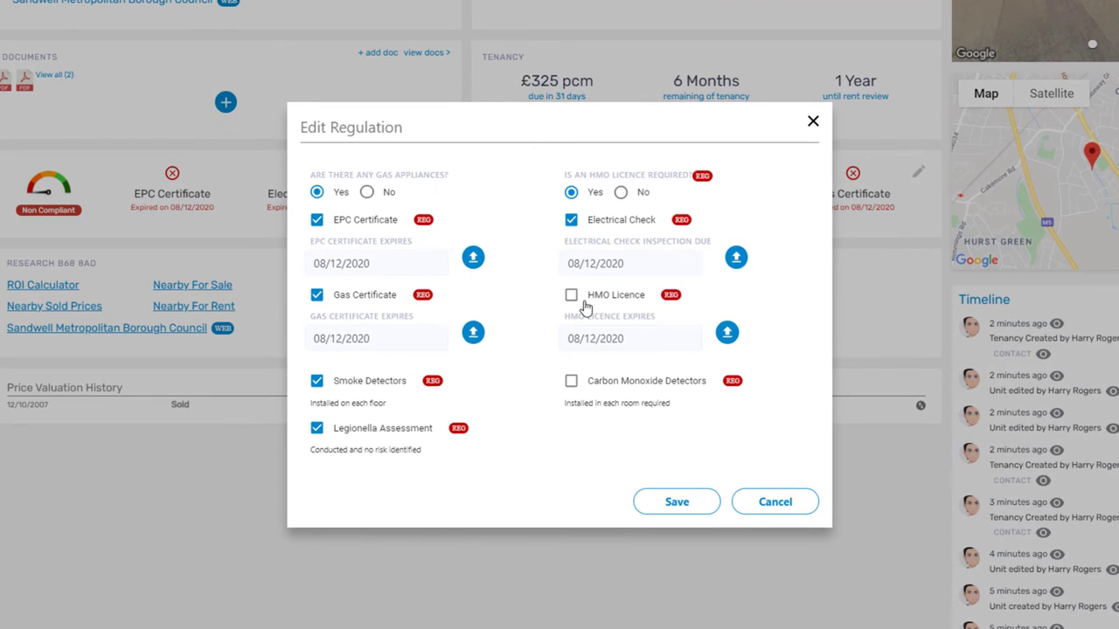
{"action": "left_click", "coordinate": [407, 267]}
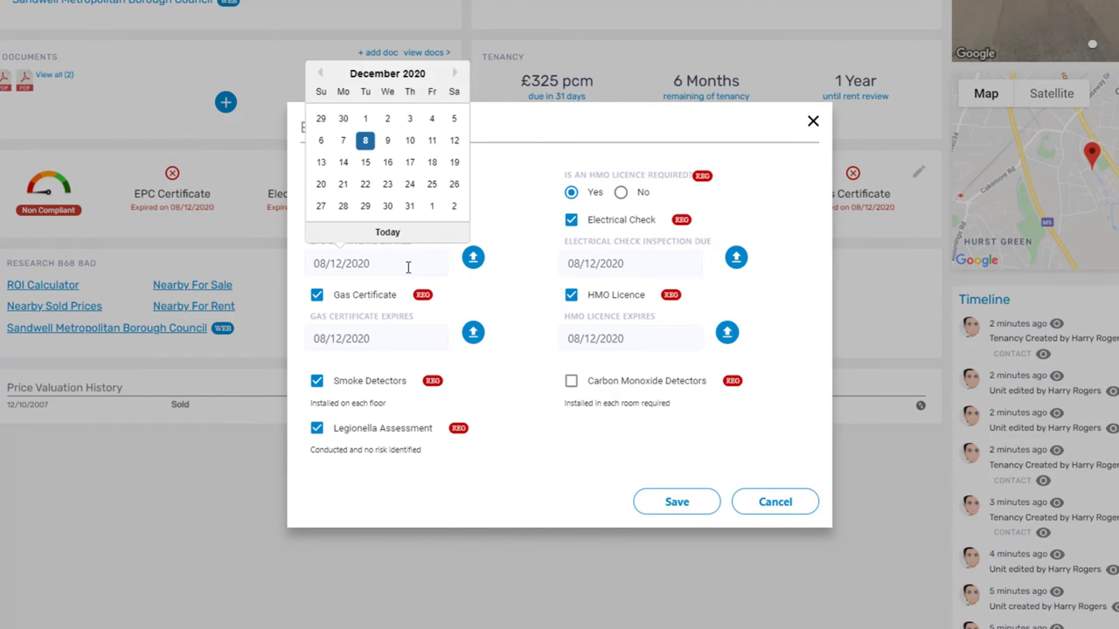
{"action": "left_click", "coordinate": [399, 341]}
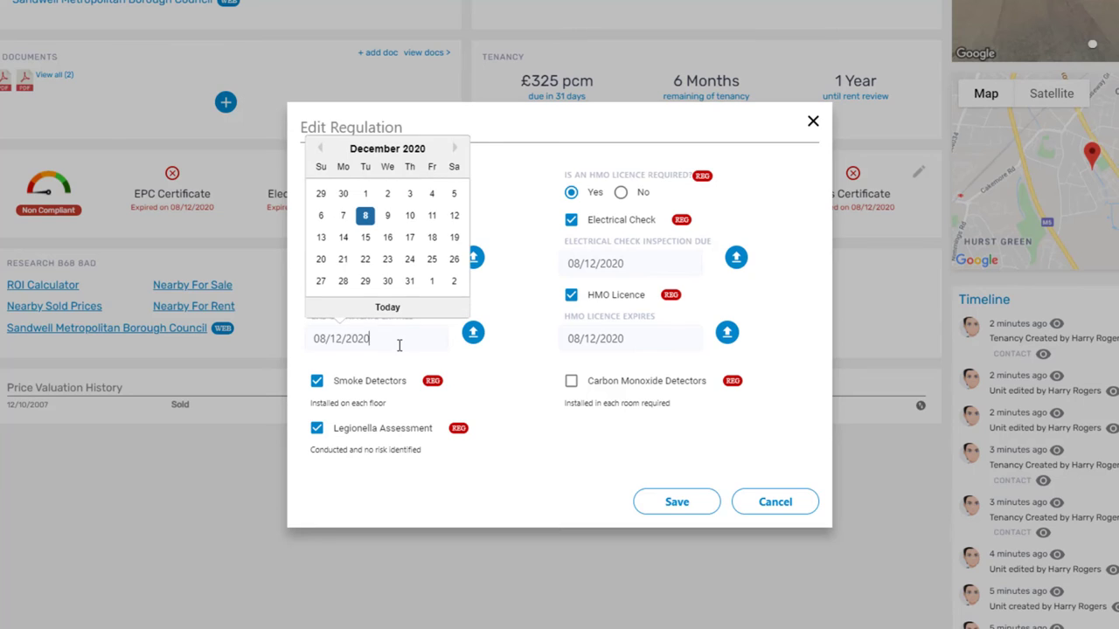
{"action": "key", "text": "BackSpace"}
{"action": "type", "text": "1"}
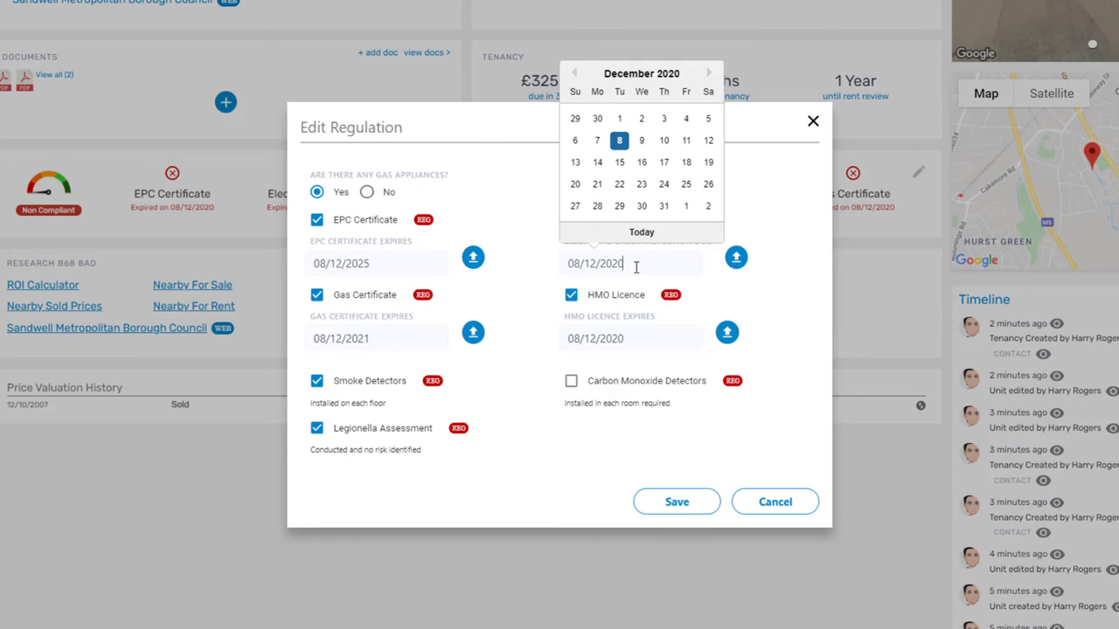
{"action": "left_click", "coordinate": [638, 330]}
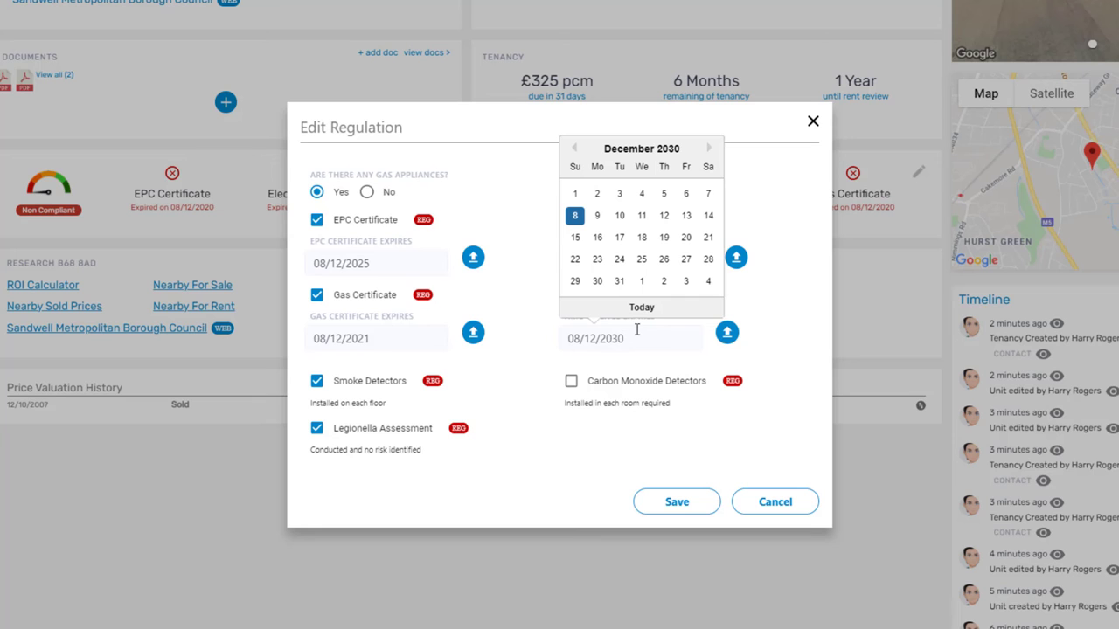
{"action": "left_click", "coordinate": [571, 384]}
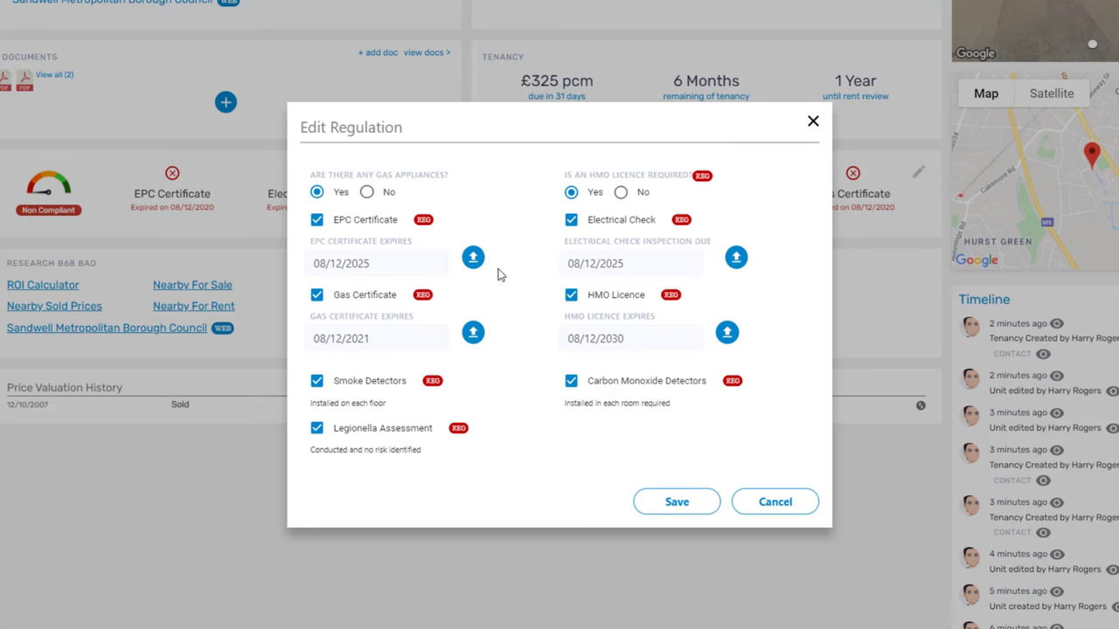
- Upload the EPC certificate PDF to the EPC regulation
{"action": "left_click", "coordinate": [471, 258]}
{"action": "left_click", "coordinate": [533, 197]}
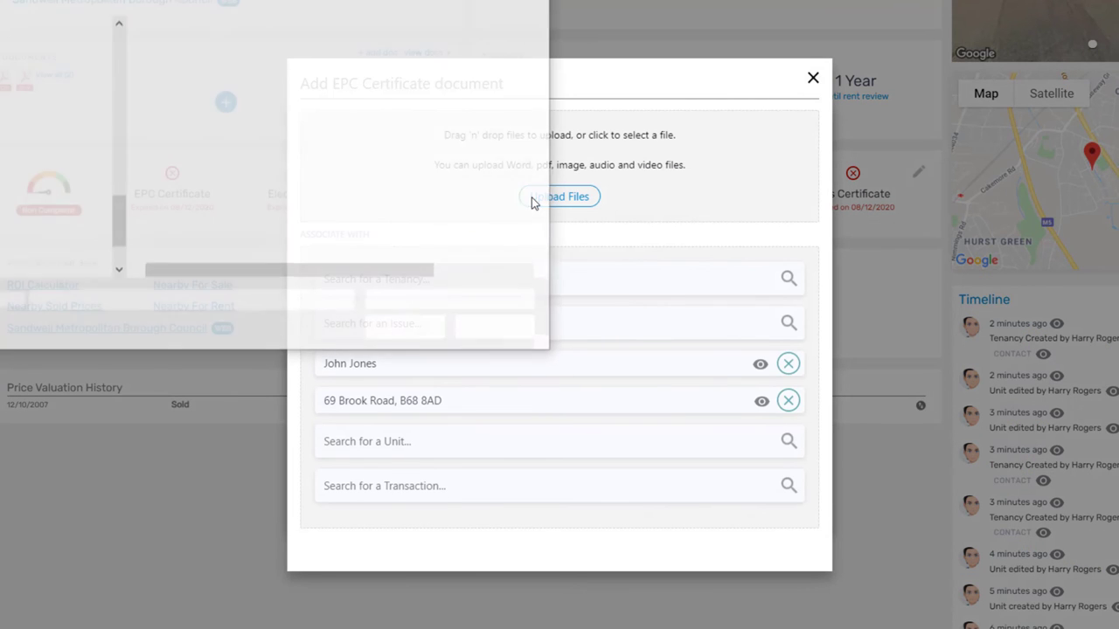
{"action": "double_click", "coordinate": [370, 114]}
{"action": "left_click", "coordinate": [575, 583]}
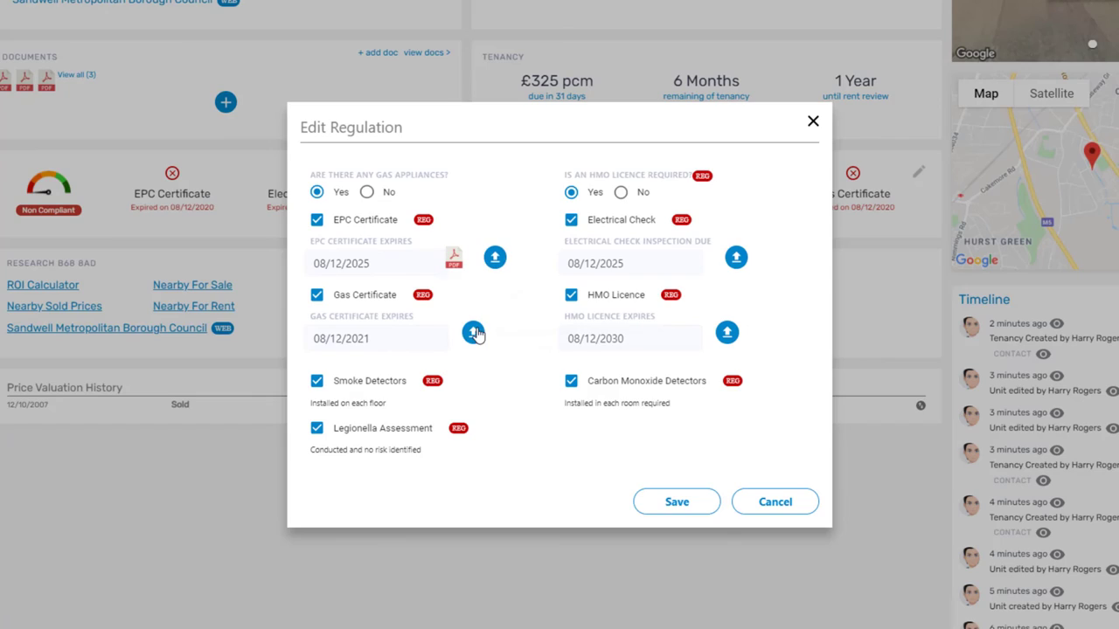
- Upload the Gas Safety certificate PDF to the gas regulation
{"action": "left_click", "coordinate": [473, 336]}
{"action": "left_click", "coordinate": [529, 203]}
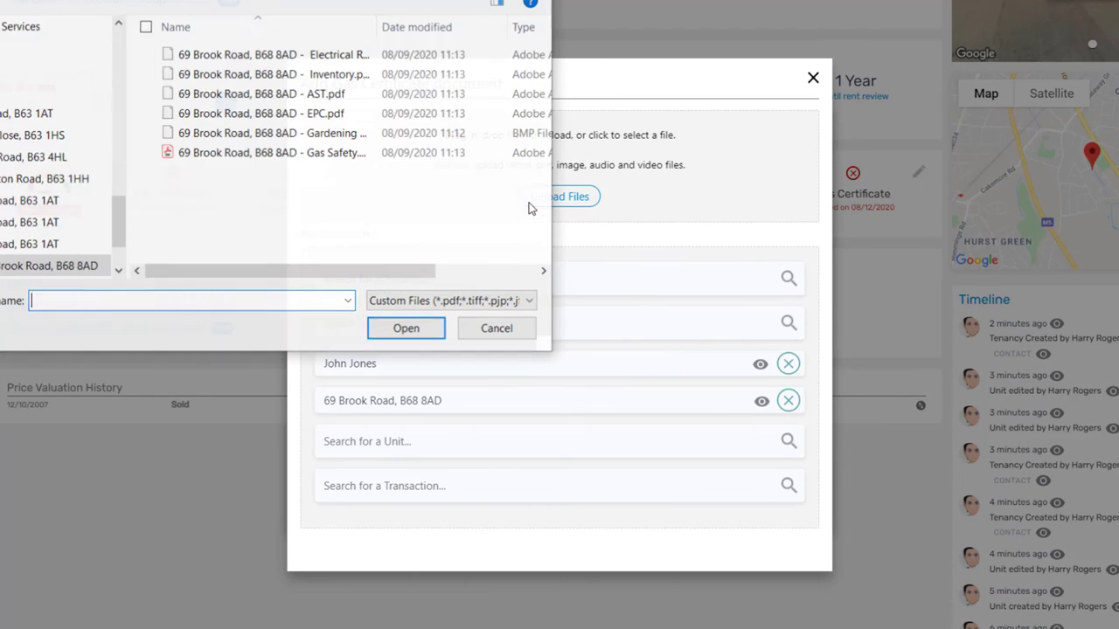
{"action": "double_click", "coordinate": [325, 152]}
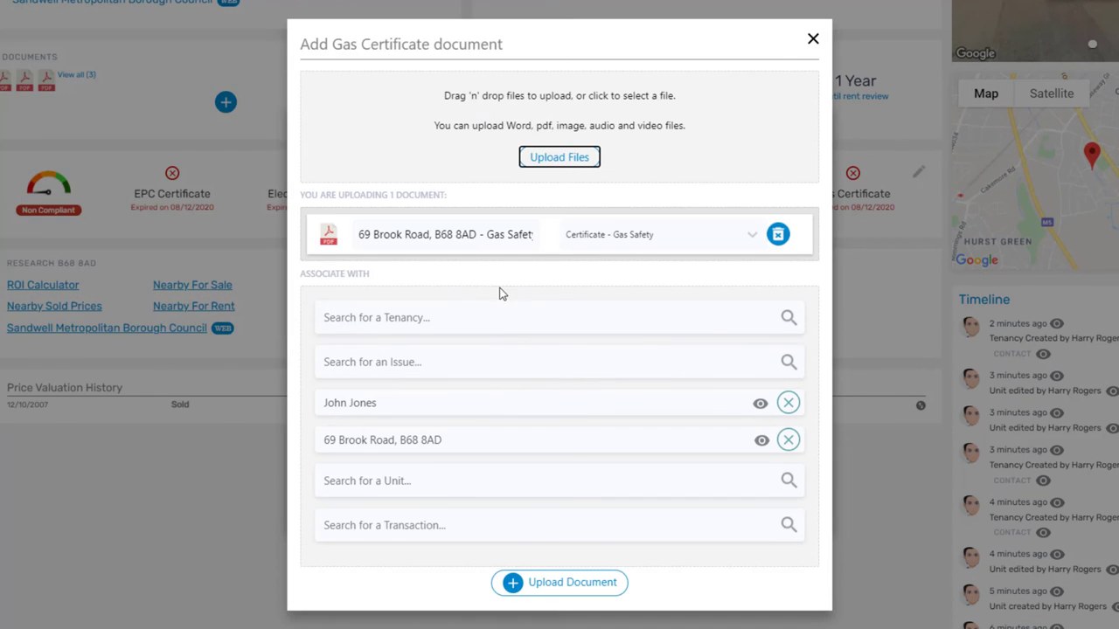
{"action": "left_click", "coordinate": [561, 585]}
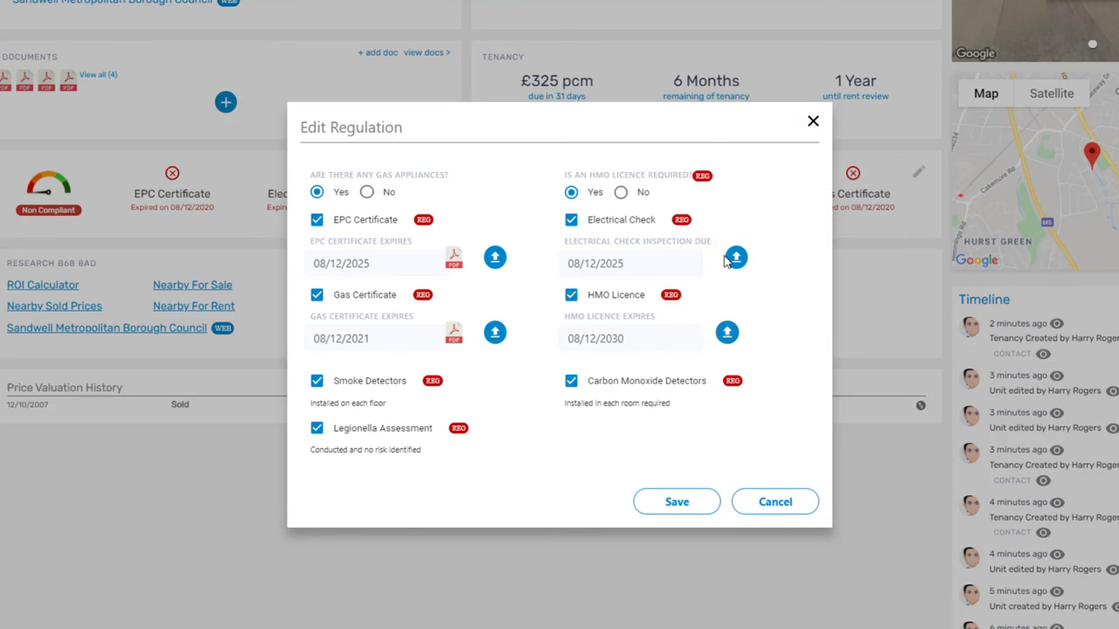
- Upload the Electrical Report PDF to the electrical check regulation
{"action": "left_click", "coordinate": [735, 256]}
{"action": "left_click", "coordinate": [583, 197]}
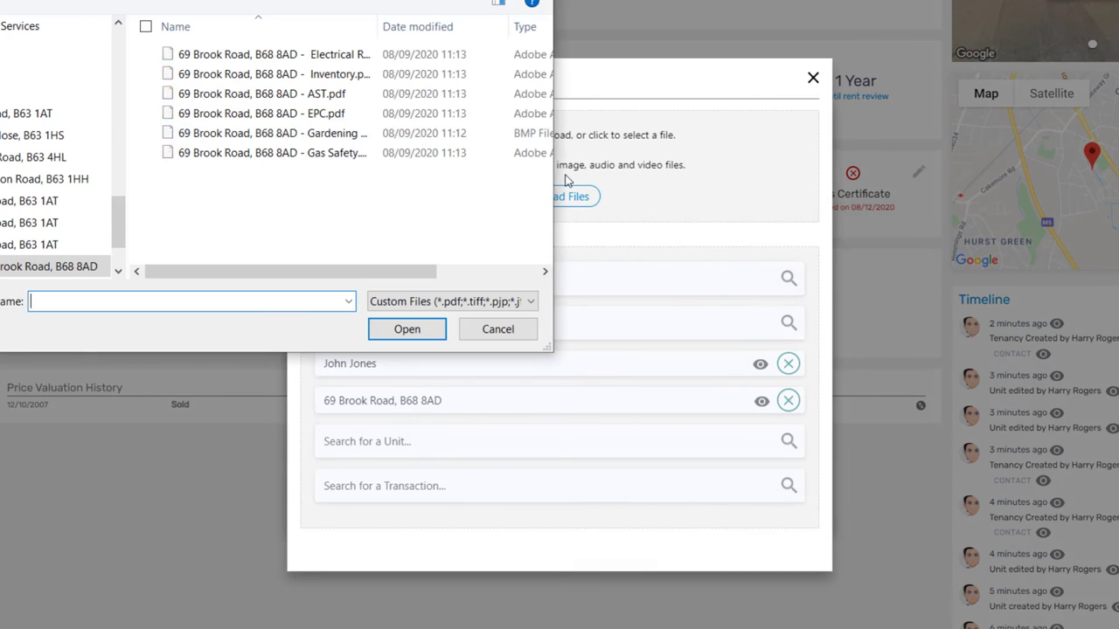
{"action": "left_click", "coordinate": [324, 58]}
{"action": "double_click", "coordinate": [324, 57]}
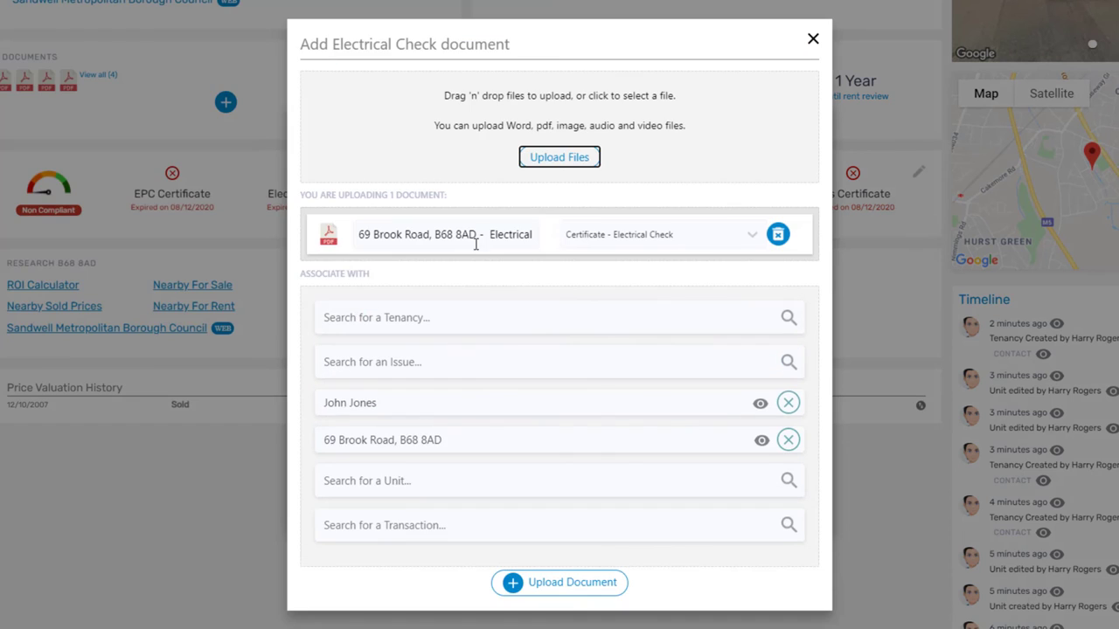
{"action": "left_click", "coordinate": [567, 590]}
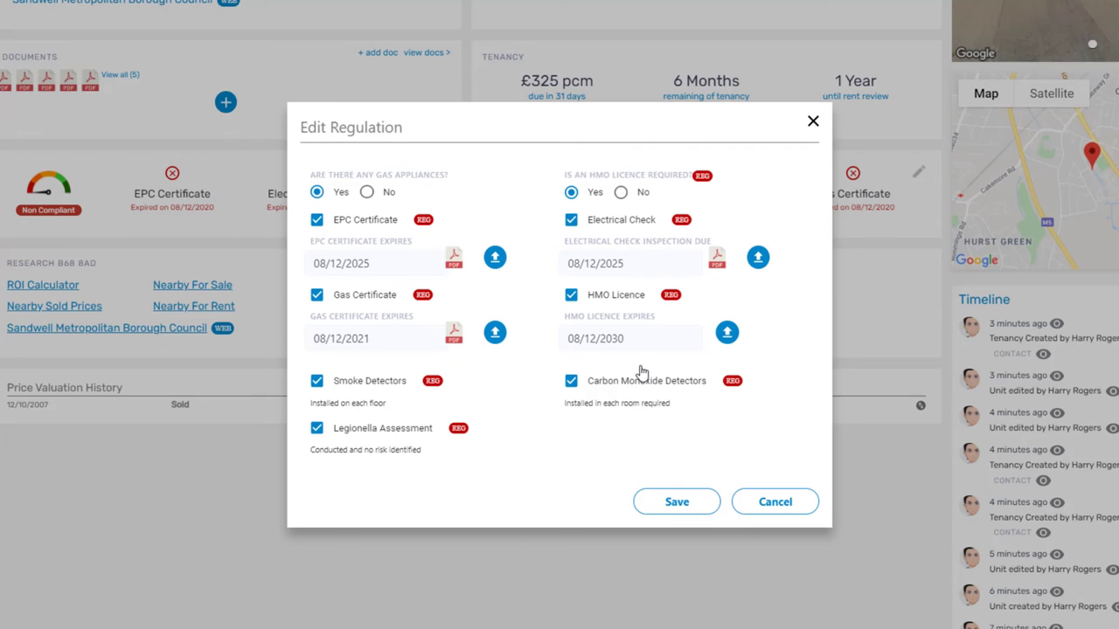
- Upload the HMO Licence PDF to the HMO licence regulation
{"action": "left_click", "coordinate": [734, 341]}
{"action": "left_click", "coordinate": [570, 197]}
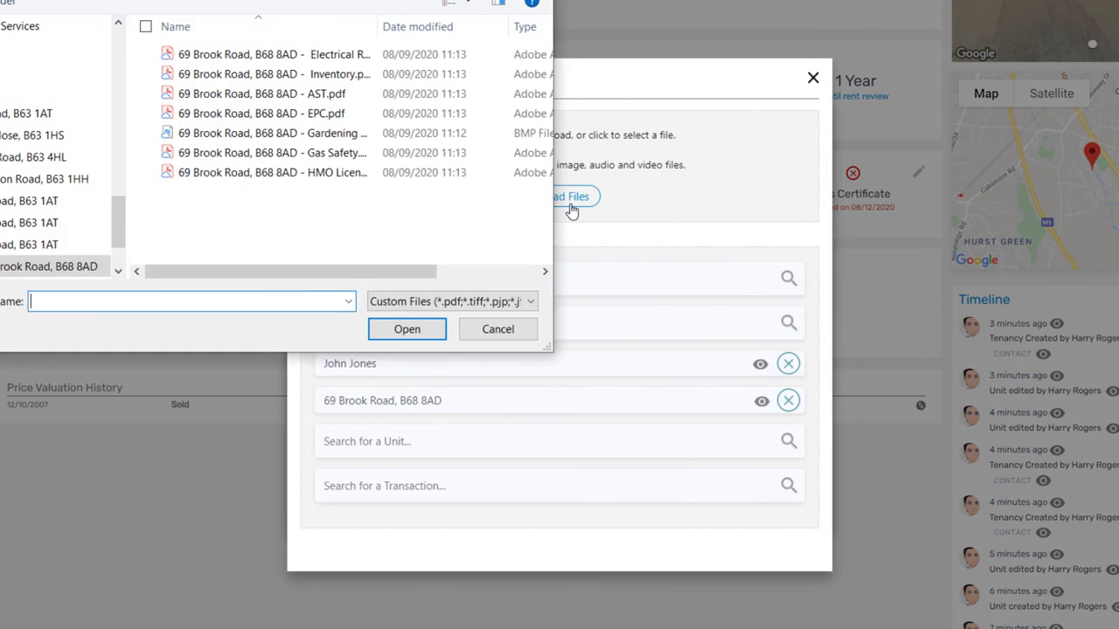
{"action": "left_click", "coordinate": [324, 154]}
{"action": "left_click", "coordinate": [242, 172]}
{"action": "double_click", "coordinate": [243, 172]}
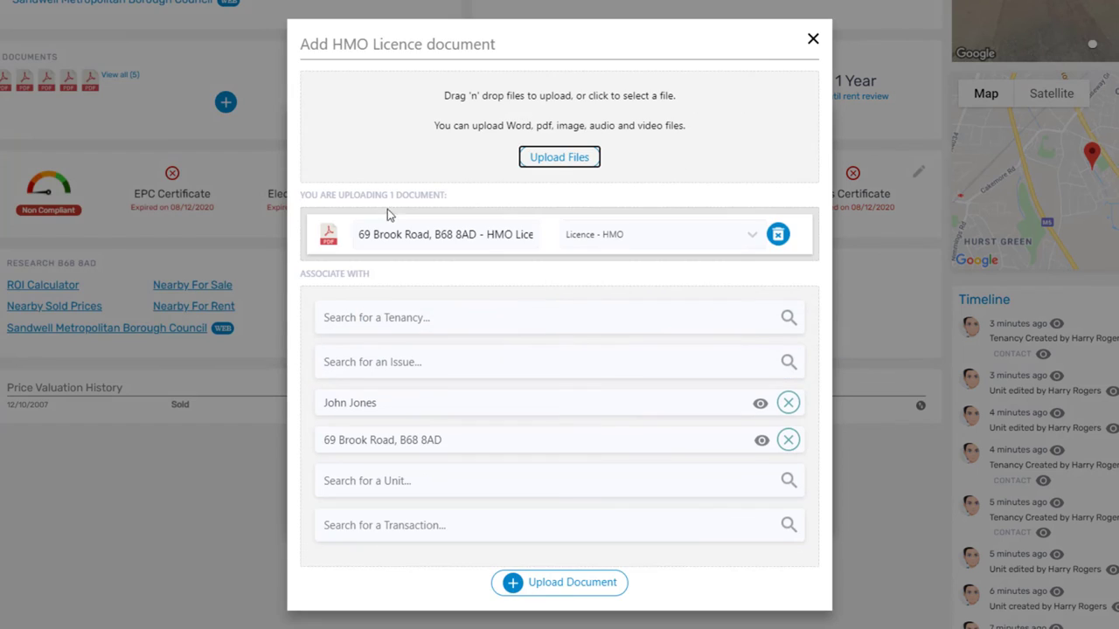
{"action": "left_click", "coordinate": [567, 583]}
{"action": "left_click", "coordinate": [647, 494]}
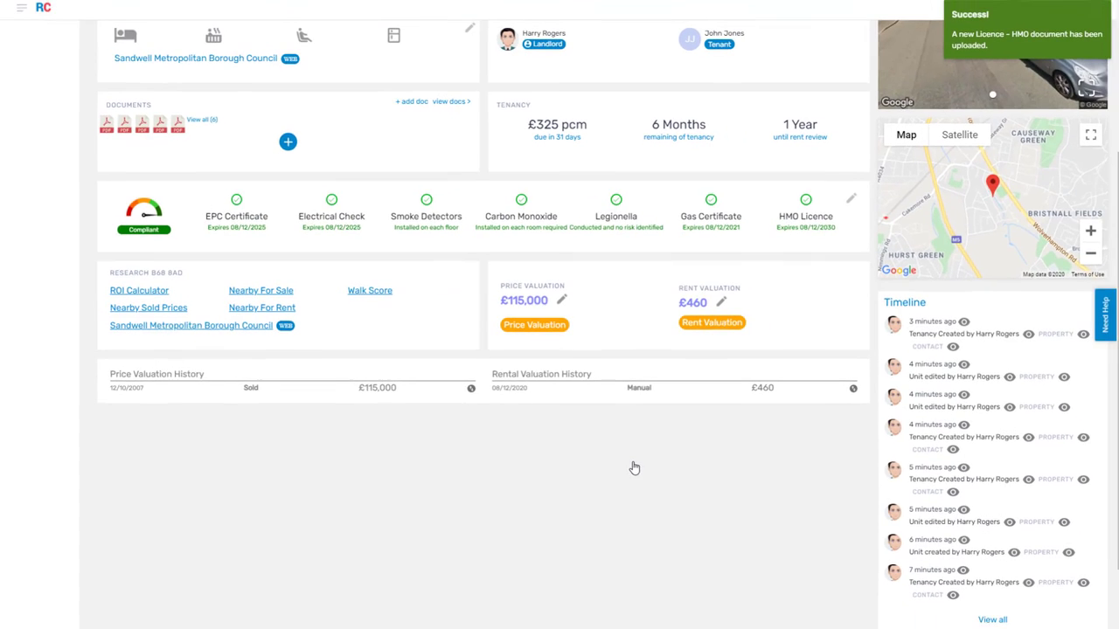
{"action": "scroll", "coordinate": [633, 465], "scroll_direction": "up", "scroll_amount": 3}
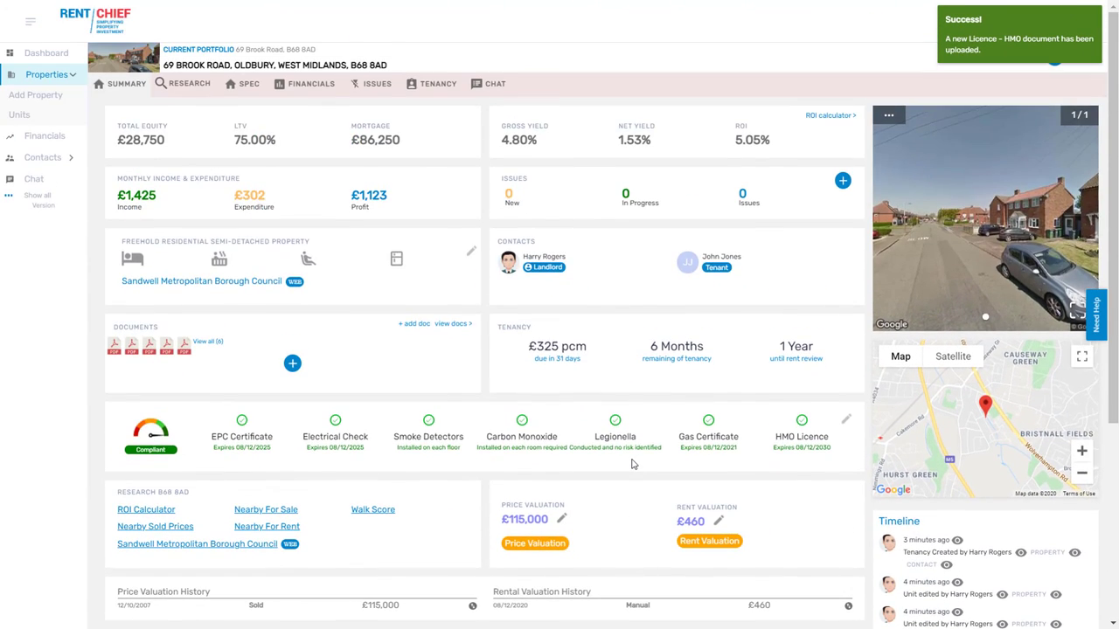